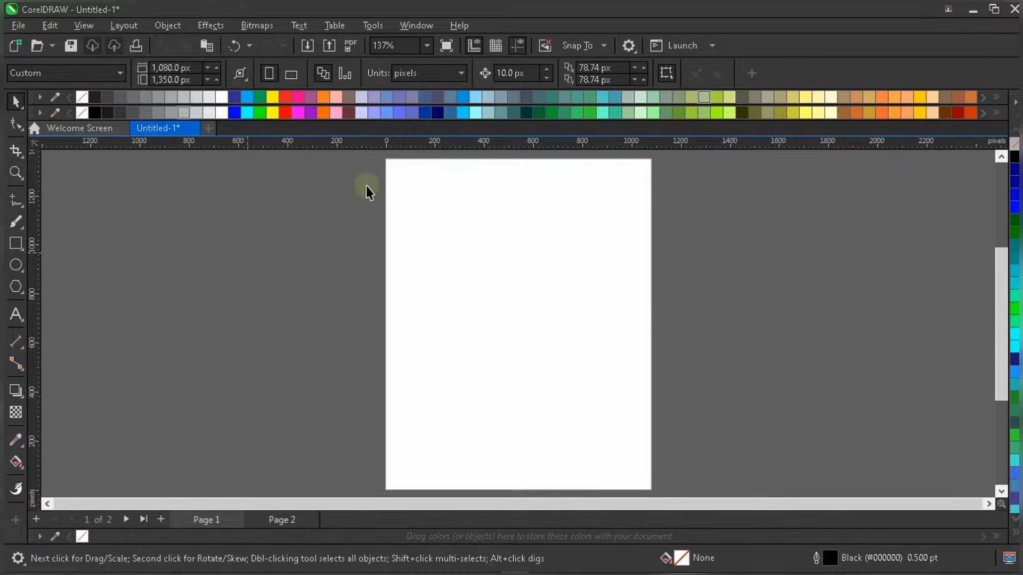
{"action": "left_click", "coordinate": [14, 30]}
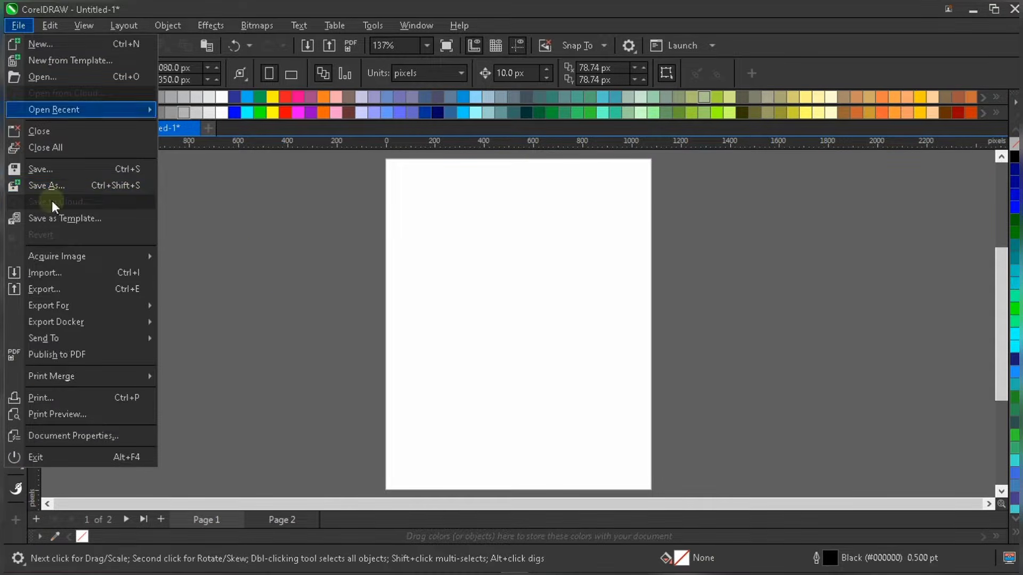
{"action": "left_click", "coordinate": [116, 275]}
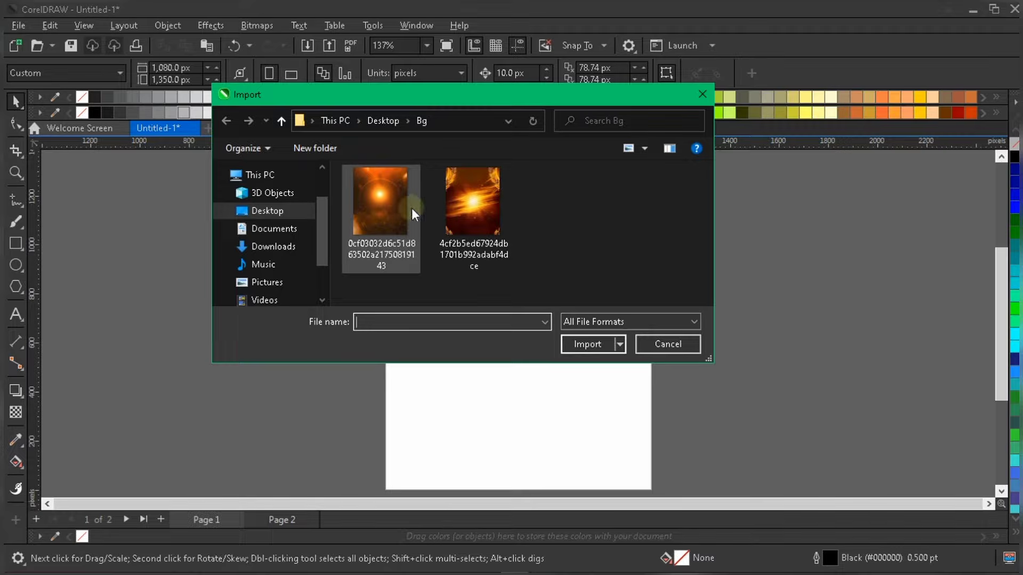
{"action": "left_click", "coordinate": [398, 268]}
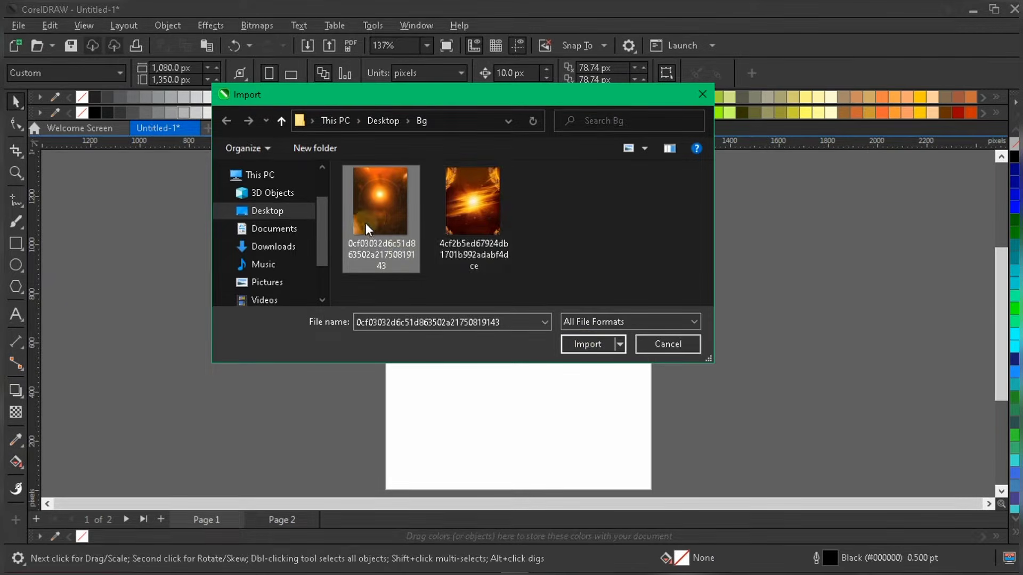
{"action": "left_click", "coordinate": [580, 345]}
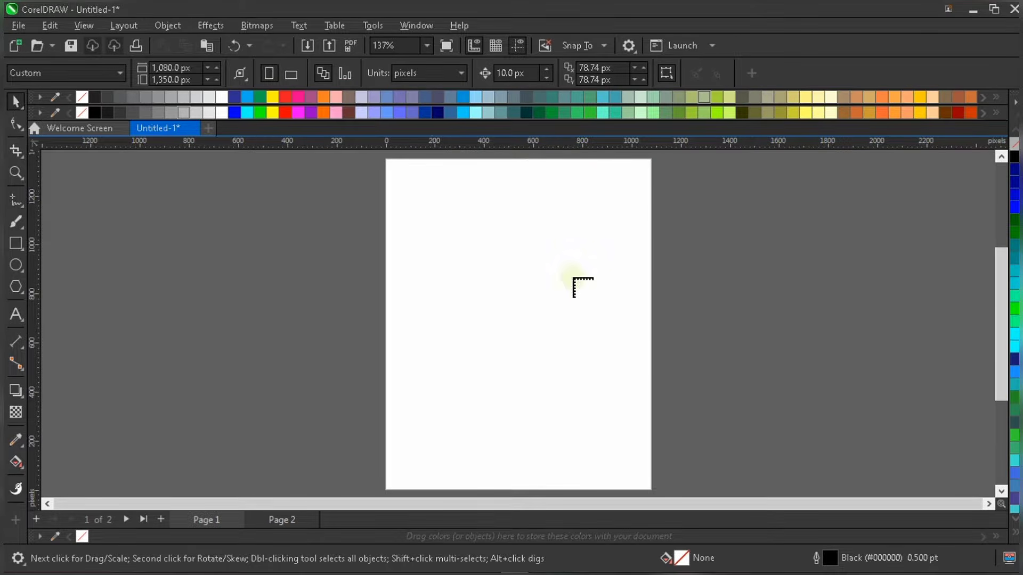
{"action": "left_click_drag", "start_coordinate": [528, 248], "coordinate": [628, 372]}
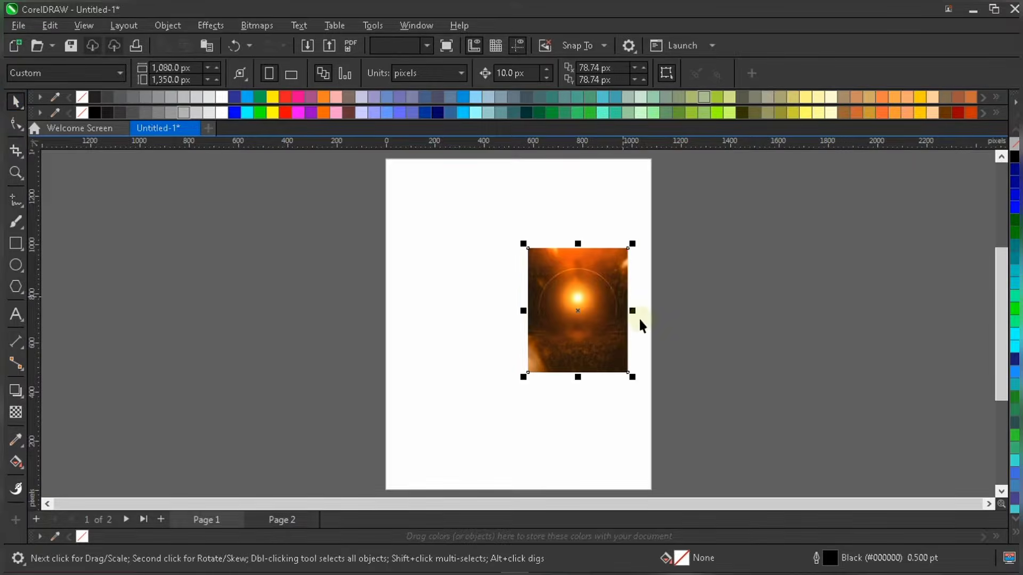
Move the imported image toward the middle of the page, to about X 556 px, Y 741 px.
{"action": "scroll", "coordinate": [641, 320], "scroll_direction": "up", "scroll_amount": 1}
{"action": "scroll", "coordinate": [556, 286], "scroll_direction": "up", "scroll_amount": 1}
{"action": "left_click_drag", "start_coordinate": [527, 331], "coordinate": [429, 349]}
{"action": "scroll", "coordinate": [430, 347], "scroll_direction": "up", "scroll_amount": 2}
{"action": "scroll", "coordinate": [475, 336], "scroll_direction": "down", "scroll_amount": 2}
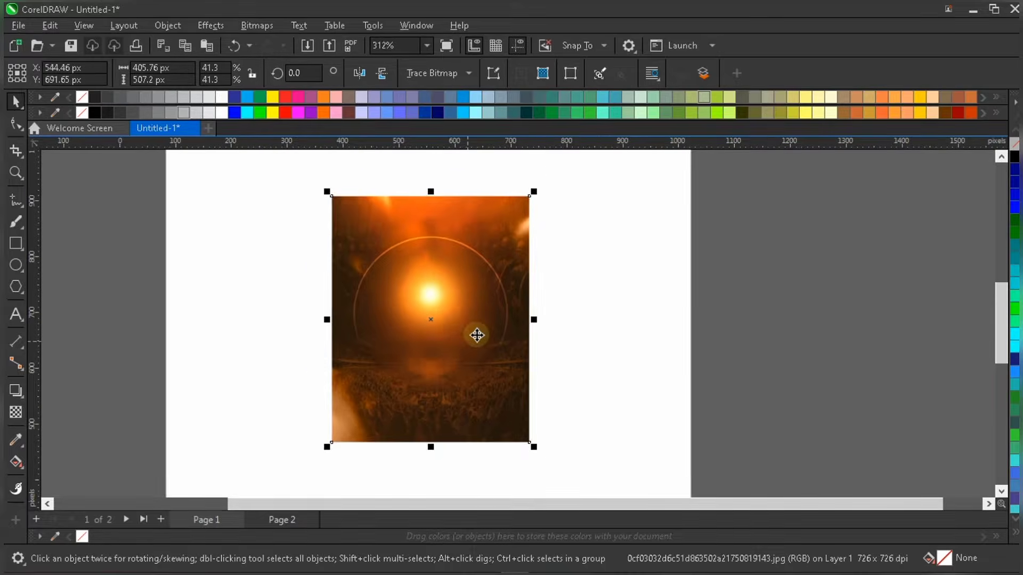
{"action": "scroll", "coordinate": [445, 283], "scroll_direction": "up", "scroll_amount": 1}
{"action": "scroll", "coordinate": [466, 295], "scroll_direction": "up", "scroll_amount": 1}
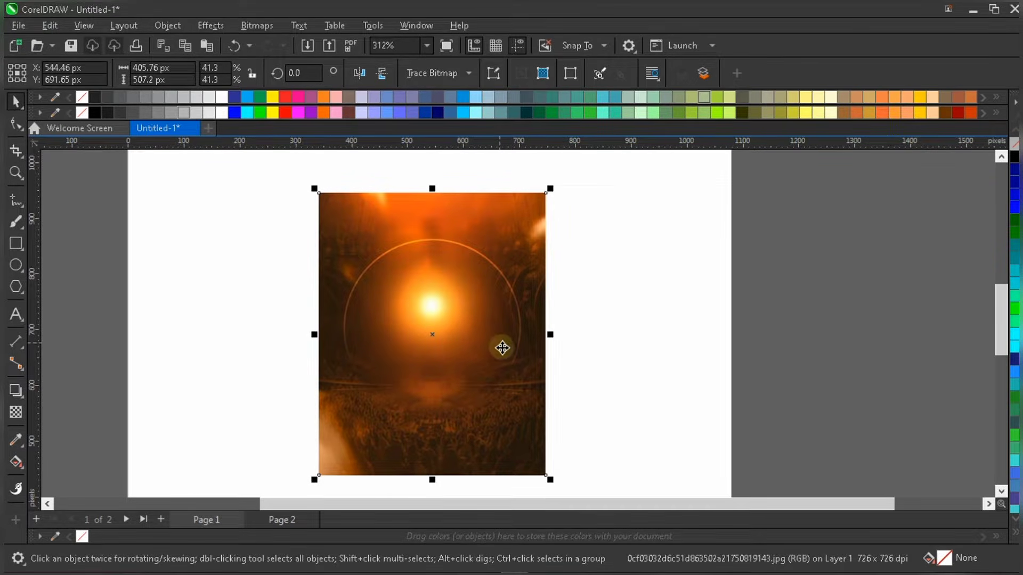
{"action": "left_click", "coordinate": [468, 299]}
{"action": "left_click", "coordinate": [476, 304]}
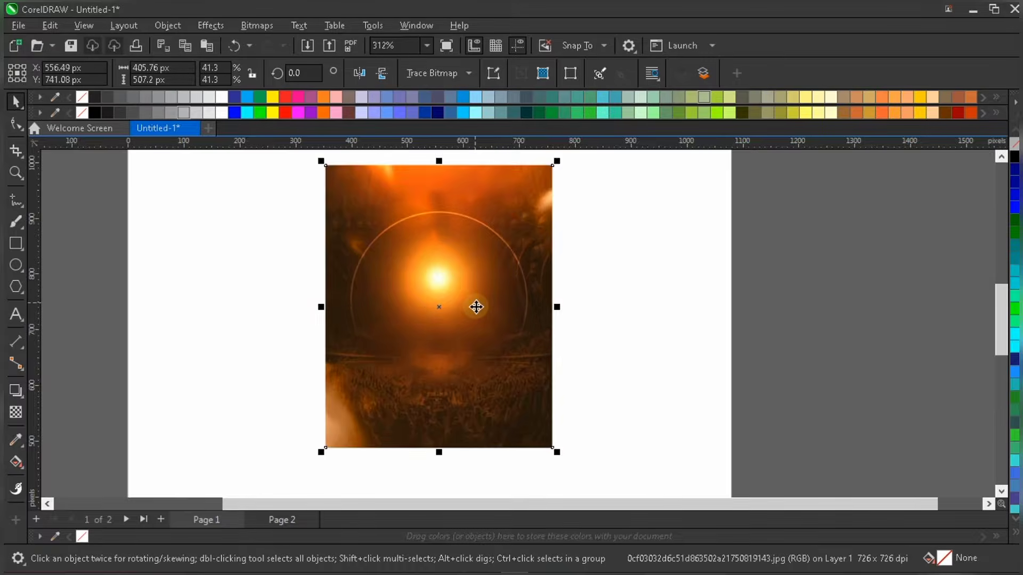
{"action": "scroll", "coordinate": [476, 307], "scroll_direction": "down", "scroll_amount": 1}
{"action": "scroll", "coordinate": [475, 305], "scroll_direction": "up", "scroll_amount": 2}
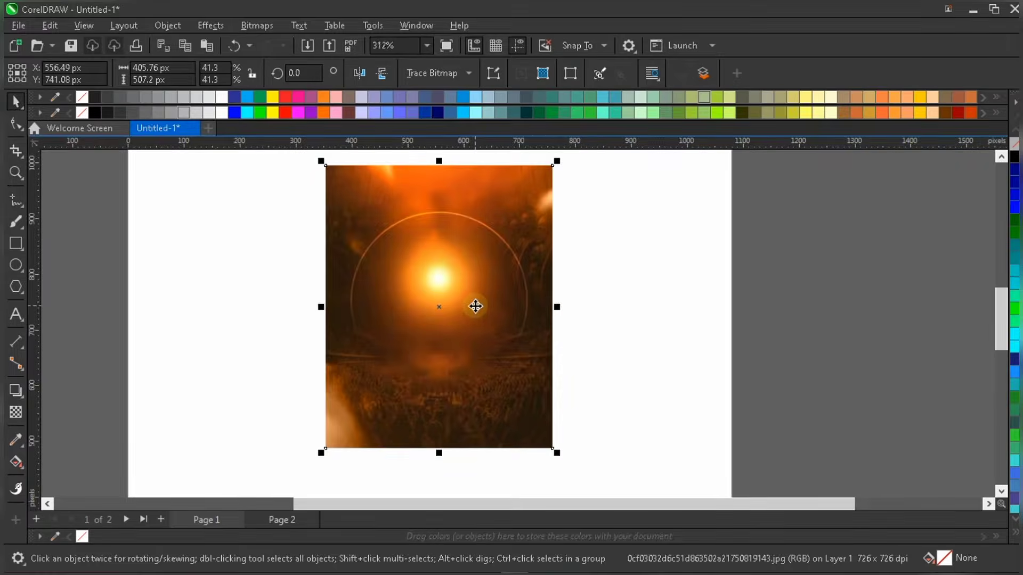
{"action": "scroll", "coordinate": [473, 303], "scroll_direction": "down", "scroll_amount": 2}
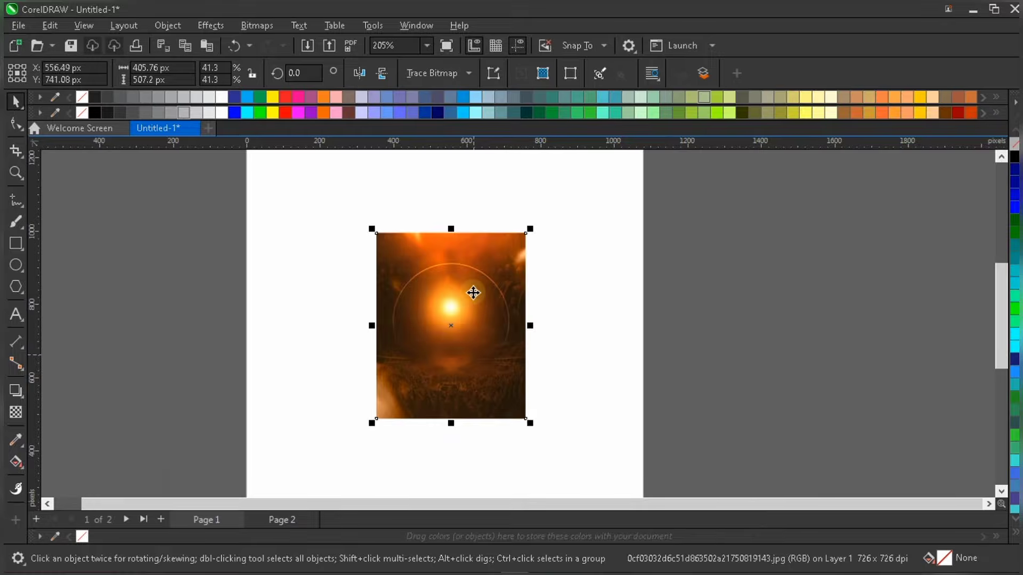
{"action": "scroll", "coordinate": [473, 299], "scroll_direction": "up", "scroll_amount": 1}
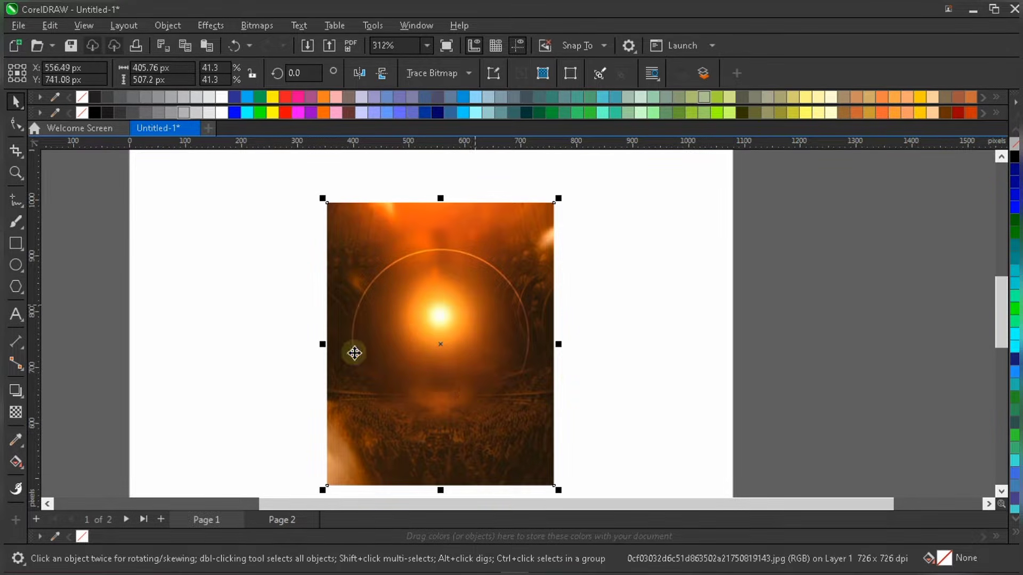
{"action": "scroll", "coordinate": [416, 317], "scroll_direction": "up", "scroll_amount": 2}
{"action": "scroll", "coordinate": [421, 324], "scroll_direction": "down", "scroll_amount": 1}
{"action": "scroll", "coordinate": [414, 332], "scroll_direction": "down", "scroll_amount": 1}
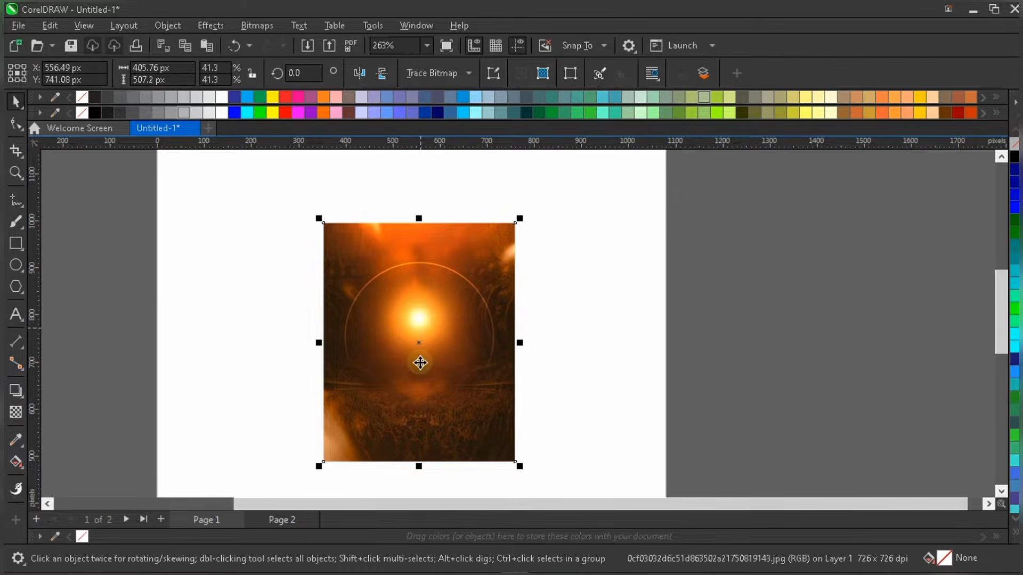
{"action": "scroll", "coordinate": [418, 327], "scroll_direction": "up", "scroll_amount": 1}
{"action": "scroll", "coordinate": [490, 314], "scroll_direction": "down", "scroll_amount": 1}
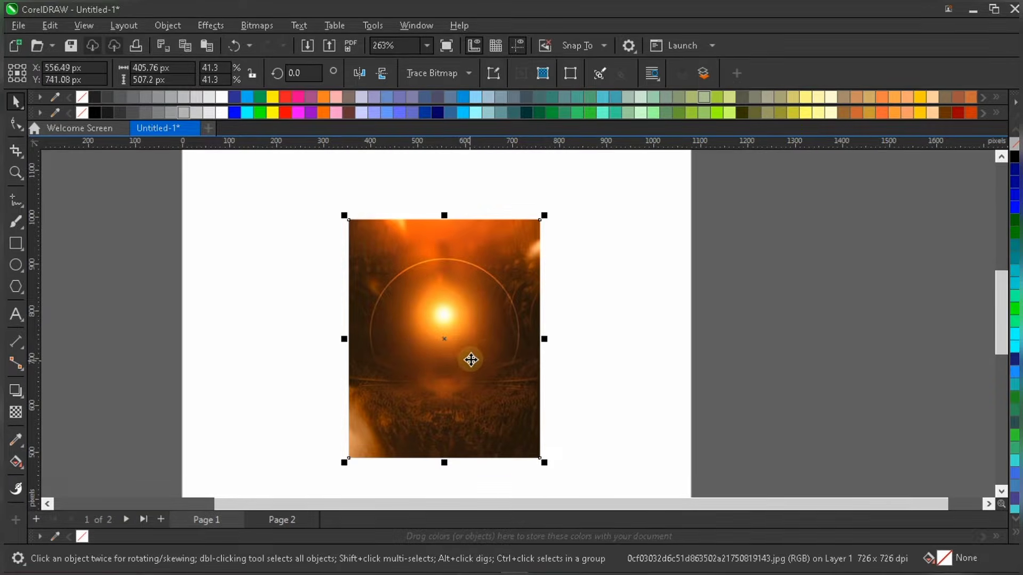
{"action": "scroll", "coordinate": [471, 360], "scroll_direction": "up", "scroll_amount": 1}
{"action": "scroll", "coordinate": [486, 341], "scroll_direction": "down", "scroll_amount": 1}
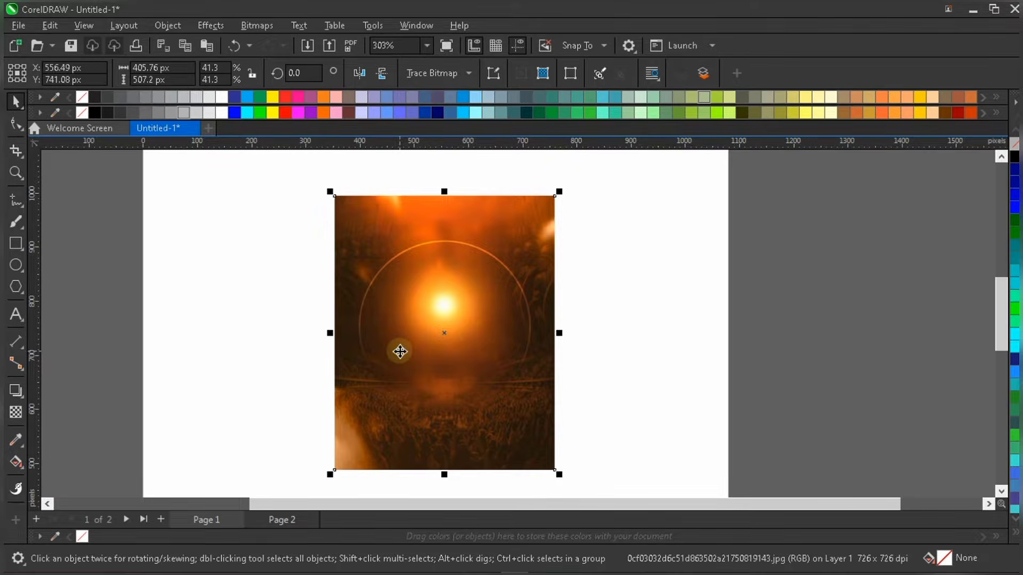
Convert the selected image to a 400 dpi RGB Color (24-bit) bitmap with anti-aliasing and a transparent background.
{"action": "key", "text": "alt+b"}
{"action": "key", "text": "Return"}
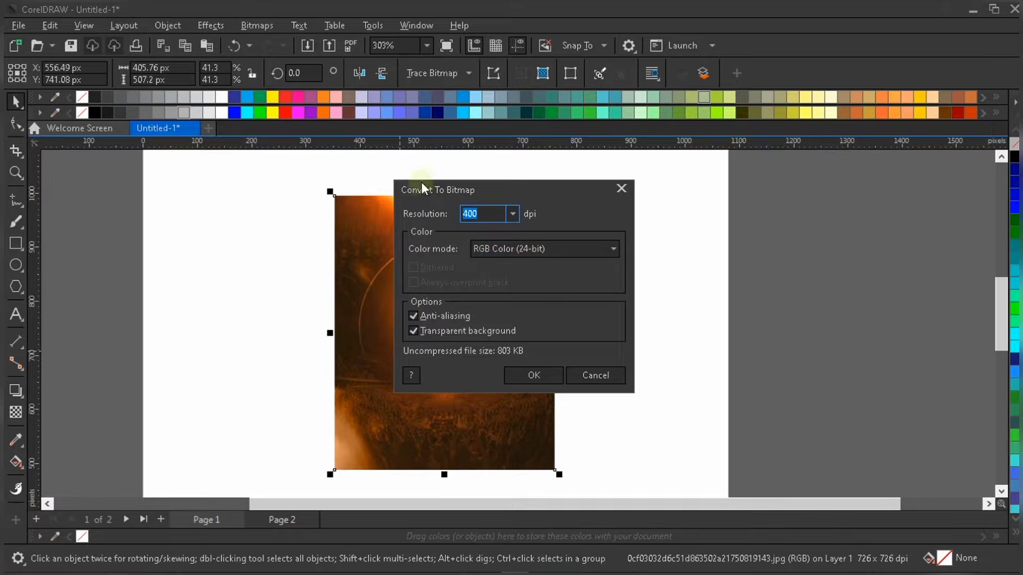
{"action": "left_click", "coordinate": [539, 375]}
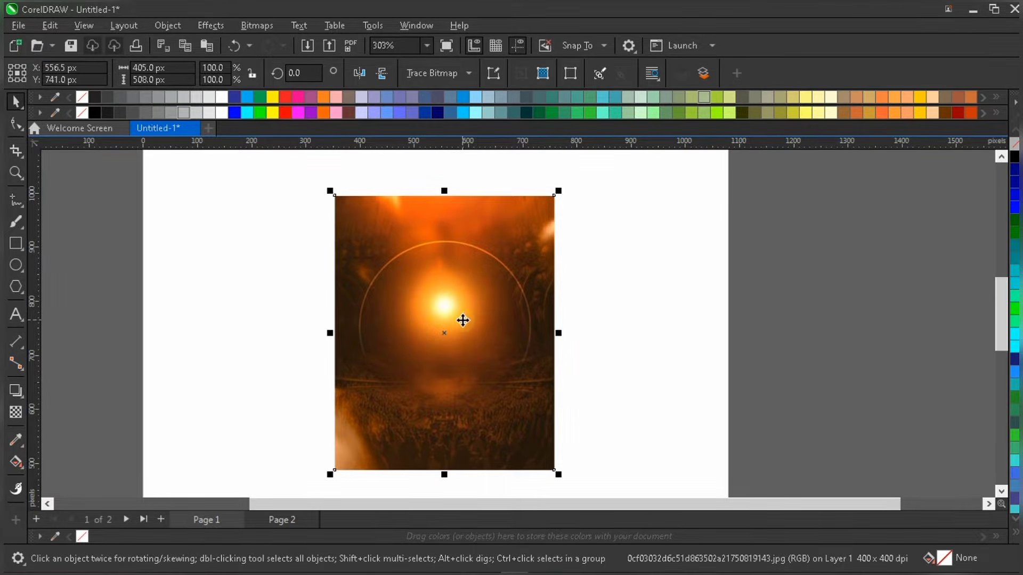
{"action": "scroll", "coordinate": [420, 380], "scroll_direction": "down", "scroll_amount": 1}
{"action": "scroll", "coordinate": [494, 393], "scroll_direction": "up", "scroll_amount": 1}
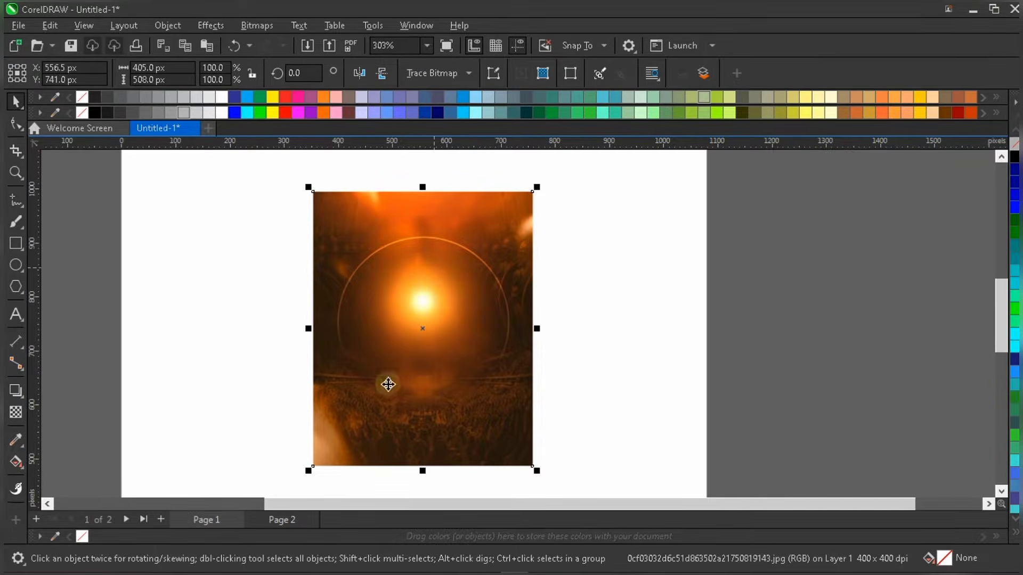
{"action": "scroll", "coordinate": [421, 291], "scroll_direction": "up", "scroll_amount": 1}
{"action": "scroll", "coordinate": [423, 301], "scroll_direction": "up", "scroll_amount": 1}
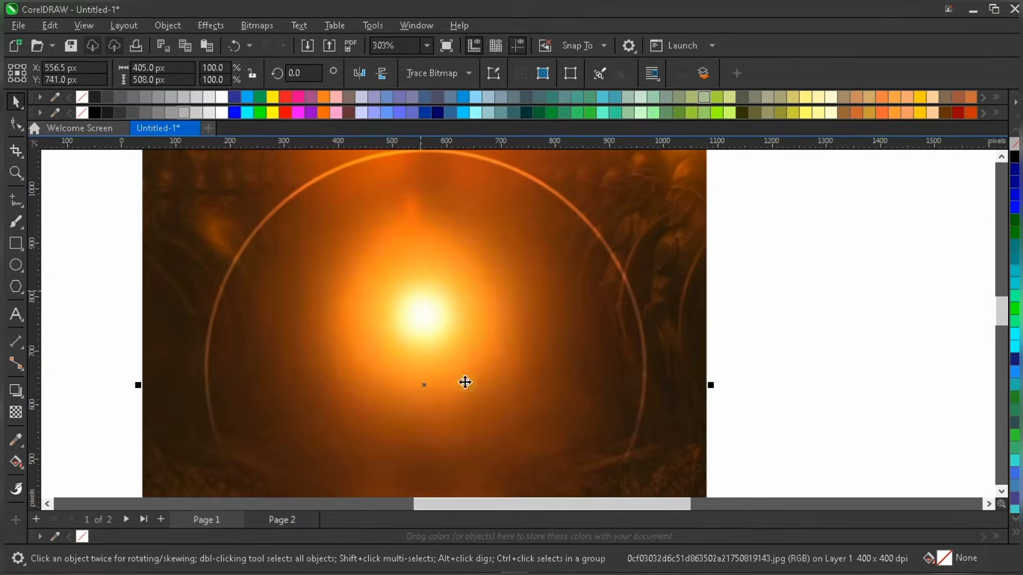
{"action": "scroll", "coordinate": [423, 265], "scroll_direction": "down", "scroll_amount": 2}
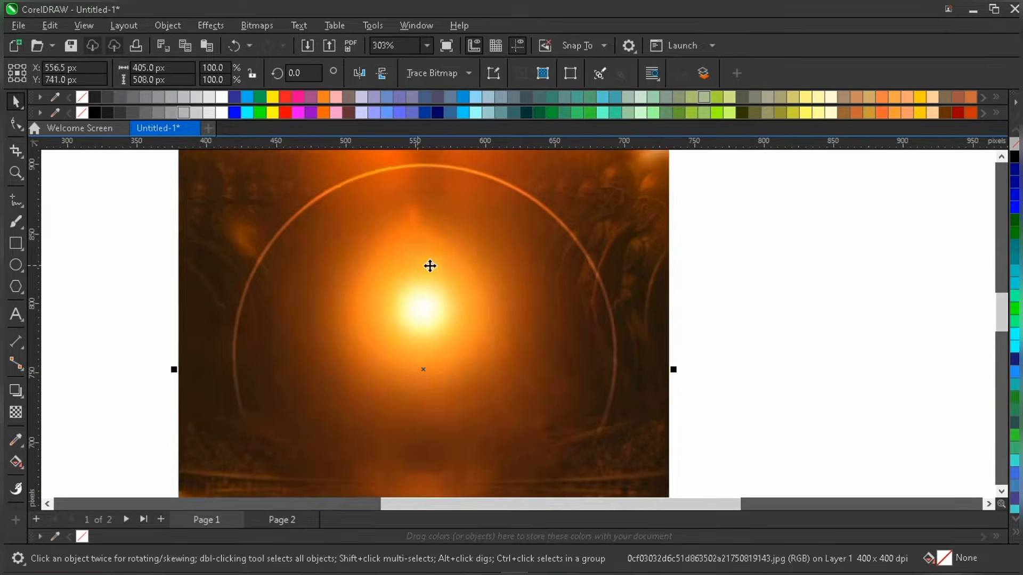
{"action": "scroll", "coordinate": [493, 290], "scroll_direction": "down", "scroll_amount": 2}
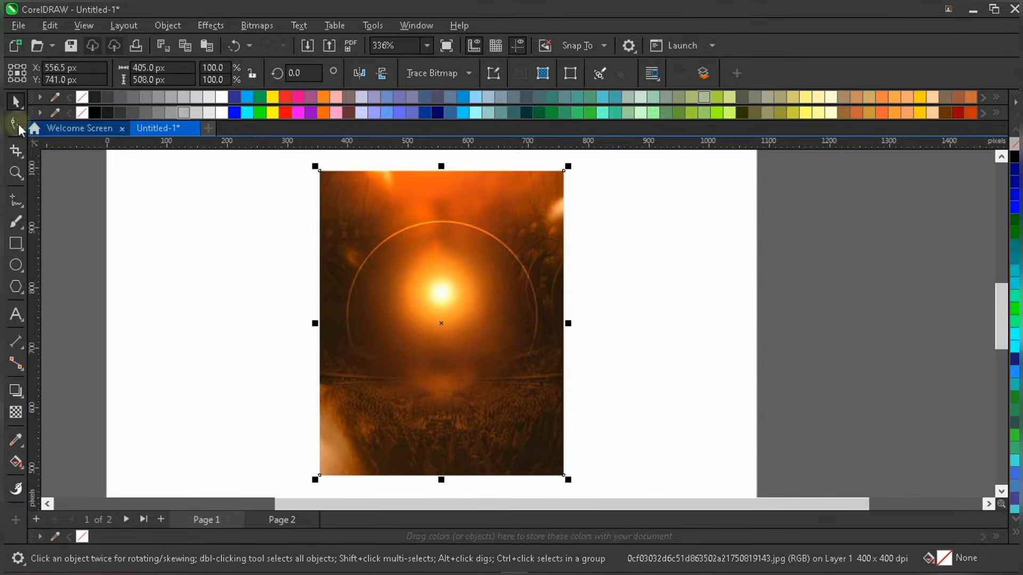
With the Shape tool, raise the image's two bottom corner nodes together by about 174 px to crop away the crowd.
{"action": "left_click", "coordinate": [16, 124]}
{"action": "left_click", "coordinate": [16, 125]}
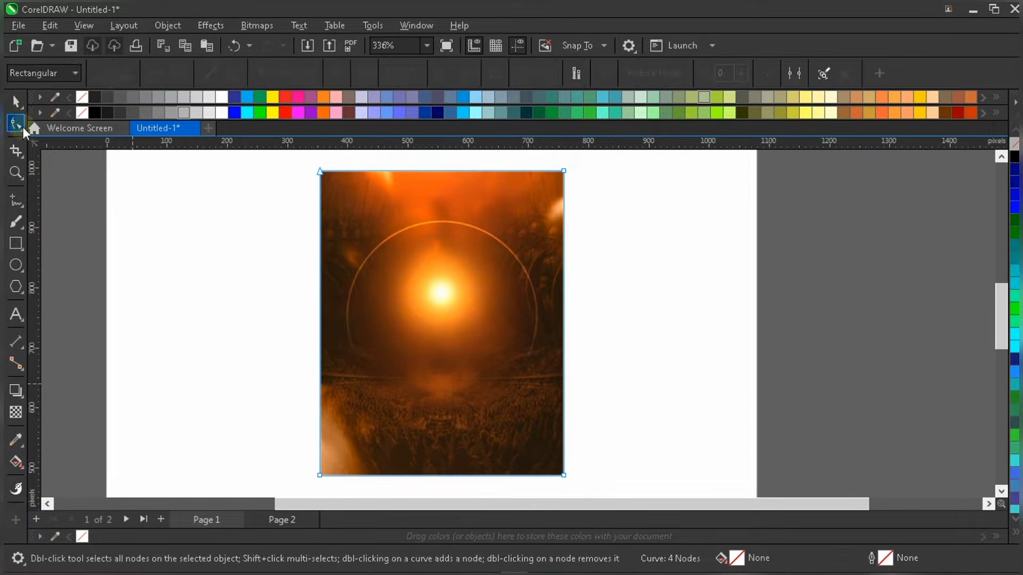
{"action": "left_click_drag", "start_coordinate": [246, 428], "coordinate": [609, 489]}
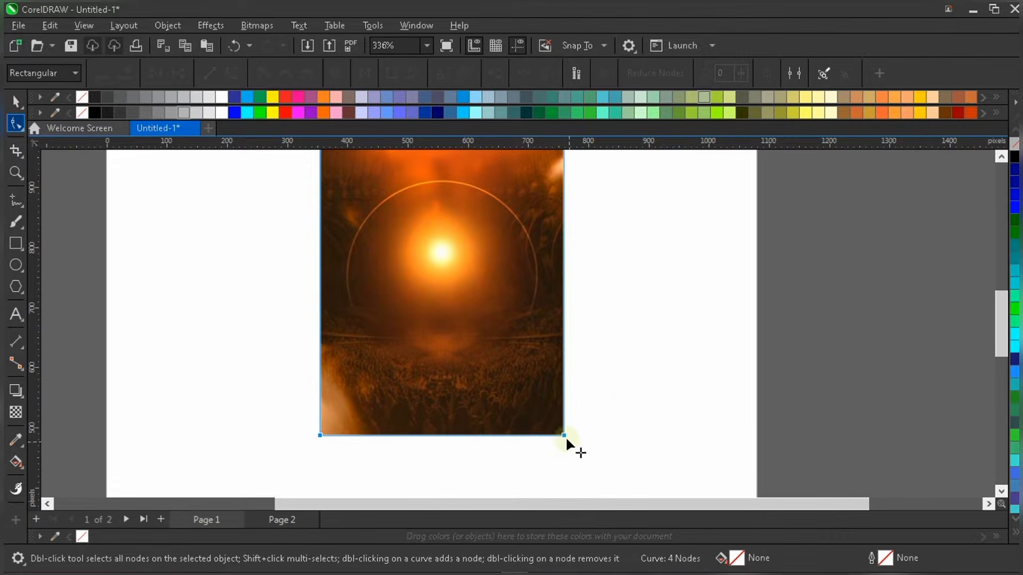
{"action": "scroll", "coordinate": [531, 429], "scroll_direction": "up", "scroll_amount": 1}
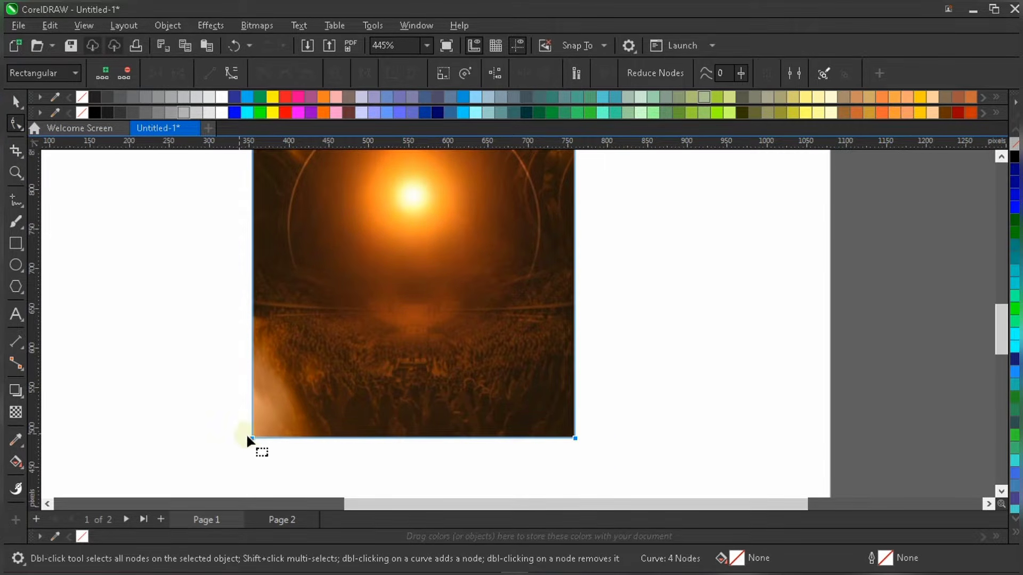
{"action": "scroll", "coordinate": [329, 422], "scroll_direction": "up", "scroll_amount": 3}
{"action": "scroll", "coordinate": [202, 434], "scroll_direction": "up", "scroll_amount": 1}
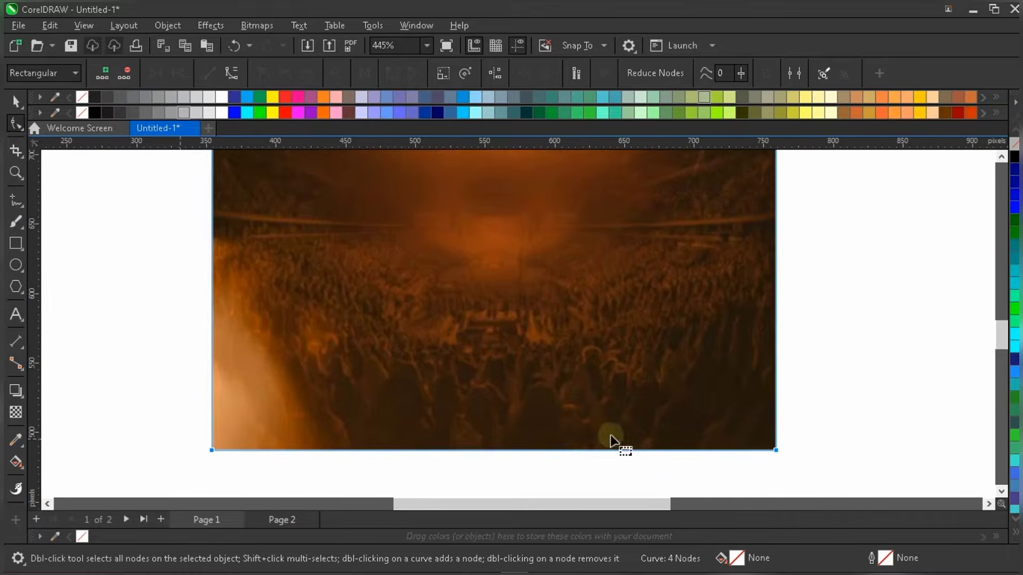
{"action": "scroll", "coordinate": [637, 447], "scroll_direction": "down", "scroll_amount": 3}
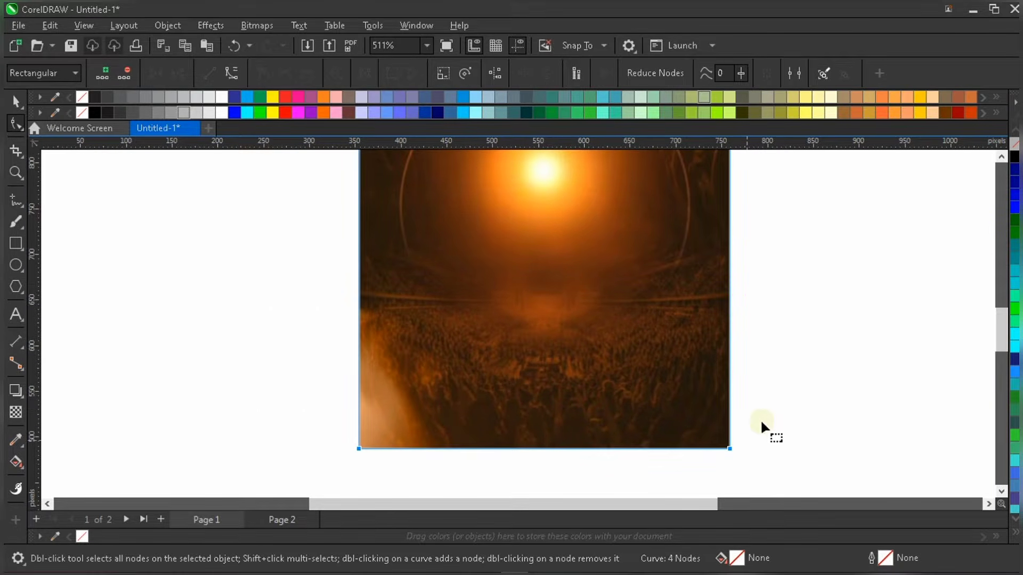
{"action": "left_click_drag", "start_coordinate": [729, 447], "coordinate": [727, 290]}
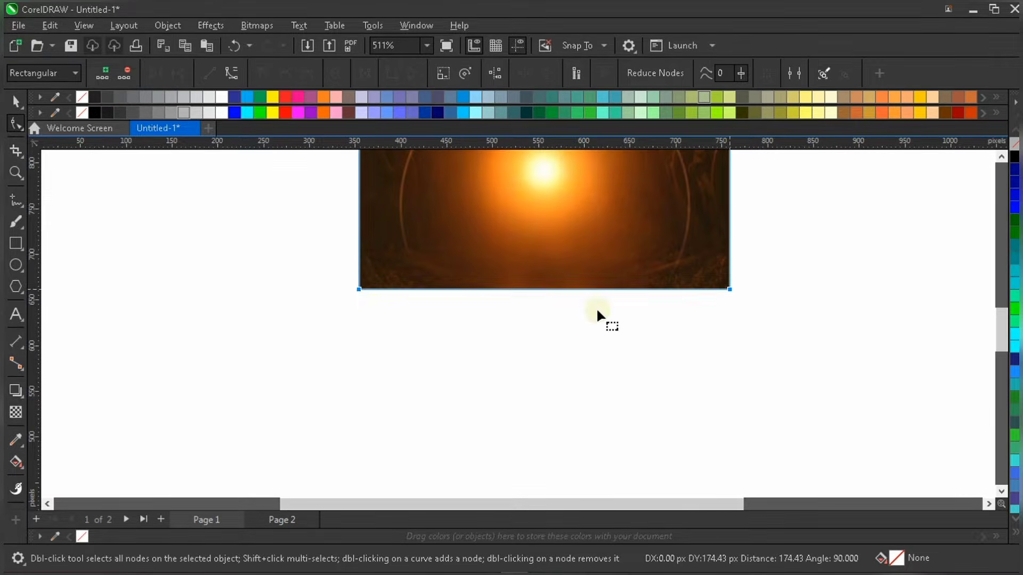
Lower the image's two top corner nodes by about 93 px to crop the area above the light arc.
{"action": "scroll", "coordinate": [598, 313], "scroll_direction": "down", "scroll_amount": 3}
{"action": "scroll", "coordinate": [497, 359], "scroll_direction": "up", "scroll_amount": 3}
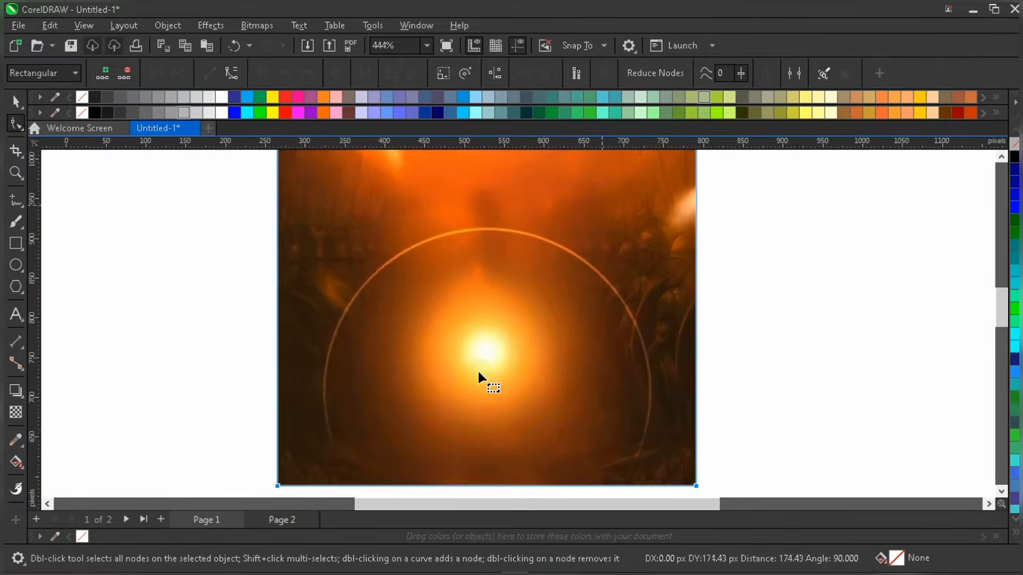
{"action": "scroll", "coordinate": [530, 271], "scroll_direction": "down", "scroll_amount": 2}
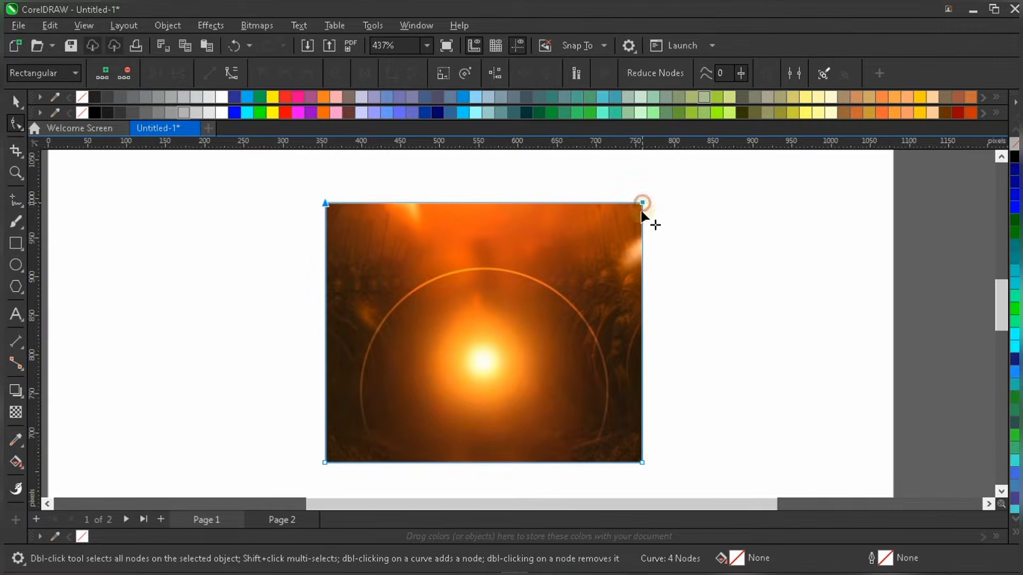
{"action": "left_click_drag", "start_coordinate": [642, 204], "coordinate": [643, 274]}
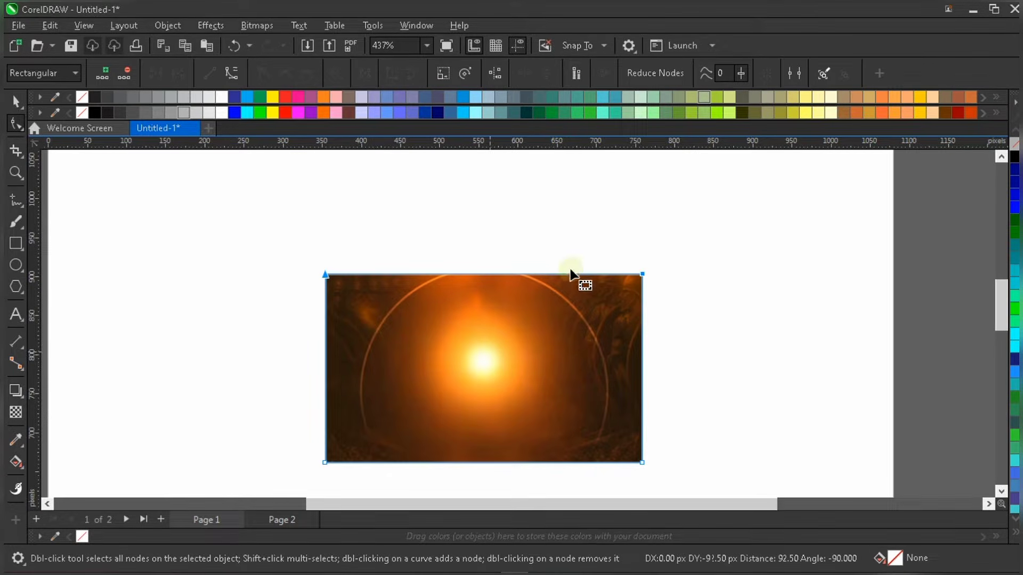
Crop the image's right and left sides toward the glowing centre, leaving it about 245 px wide.
{"action": "left_click_drag", "start_coordinate": [580, 225], "coordinate": [581, 449]}
{"action": "left_click_drag", "start_coordinate": [267, 237], "coordinate": [408, 508]}
{"action": "left_click_drag", "start_coordinate": [326, 444], "coordinate": [390, 443]}
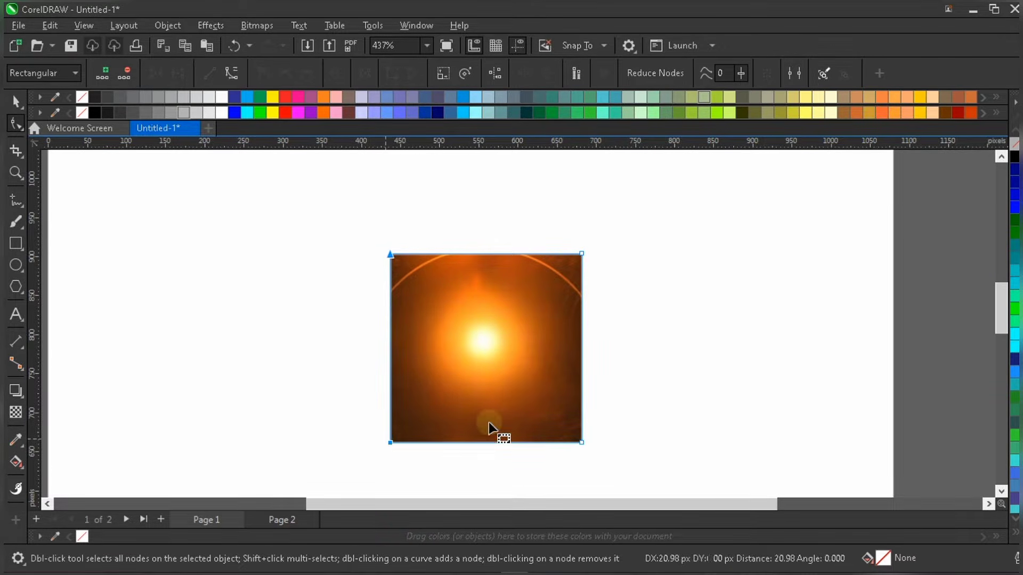
{"action": "key", "text": "space"}
Convert the cropped glow image to a 400 dpi RGB Color (24-bit) bitmap with anti-aliasing and a transparent background.
{"action": "scroll", "coordinate": [543, 383], "scroll_direction": "up", "scroll_amount": 1}
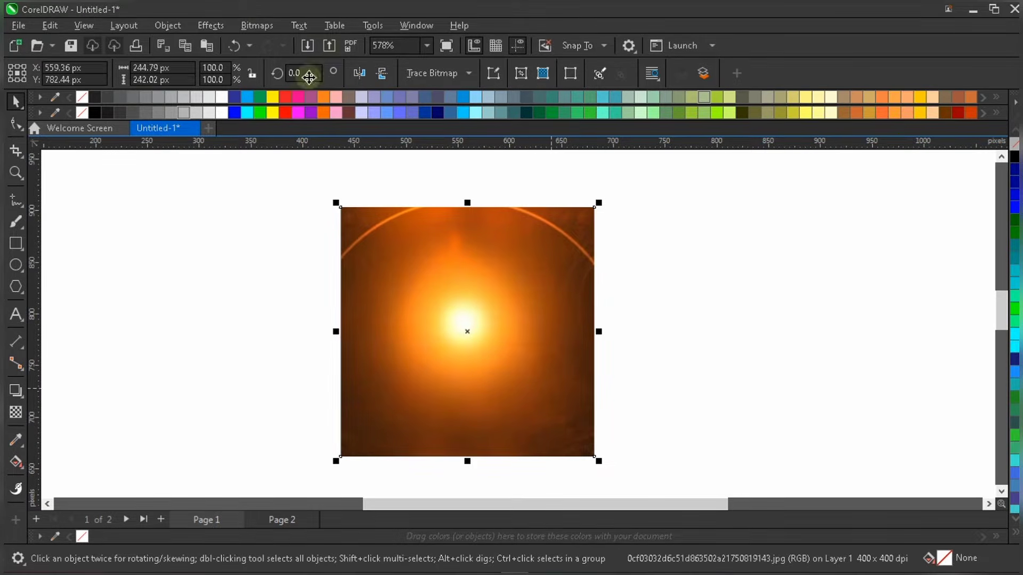
{"action": "left_click", "coordinate": [267, 26]}
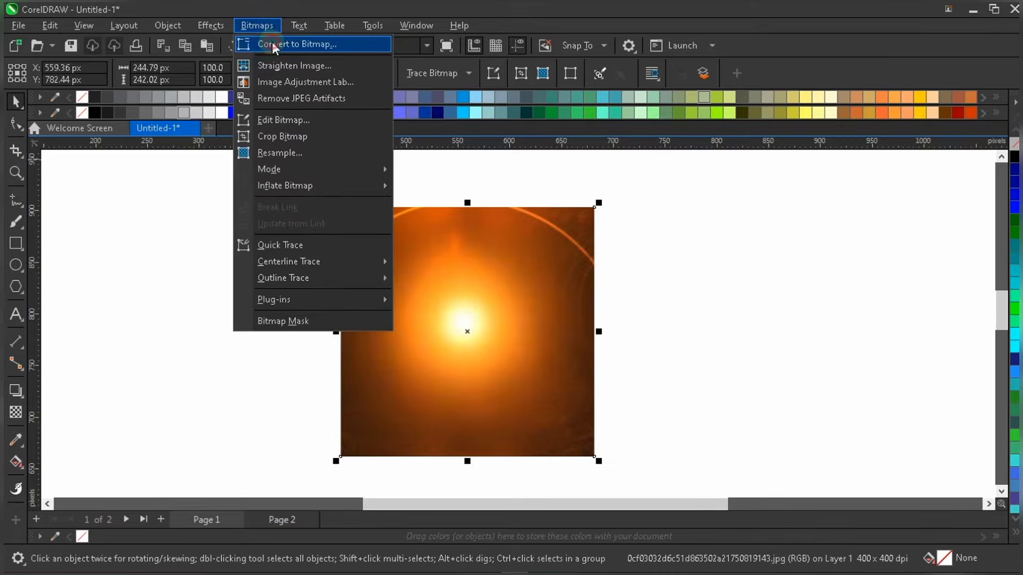
{"action": "left_click", "coordinate": [272, 41]}
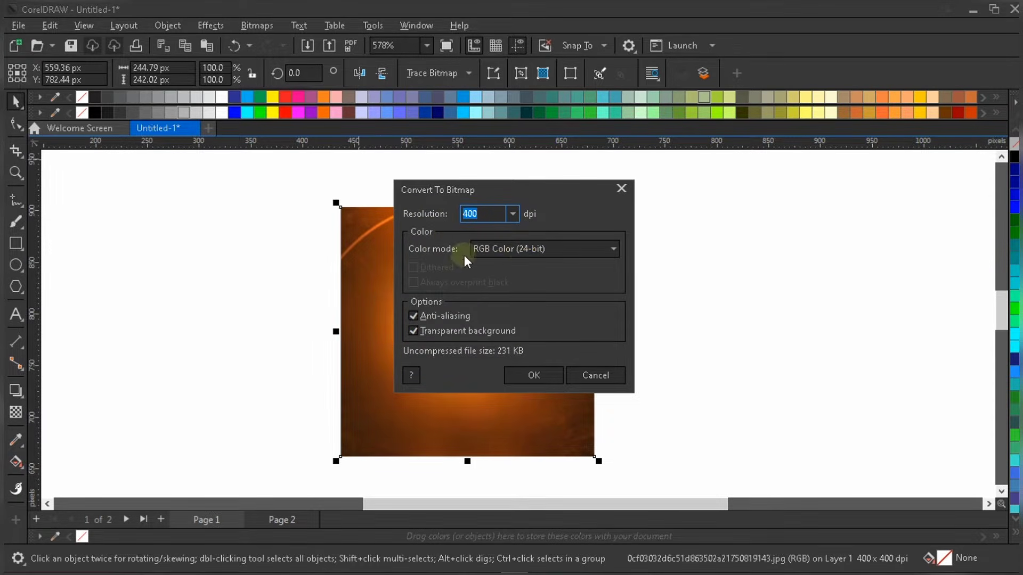
{"action": "left_click", "coordinate": [531, 375]}
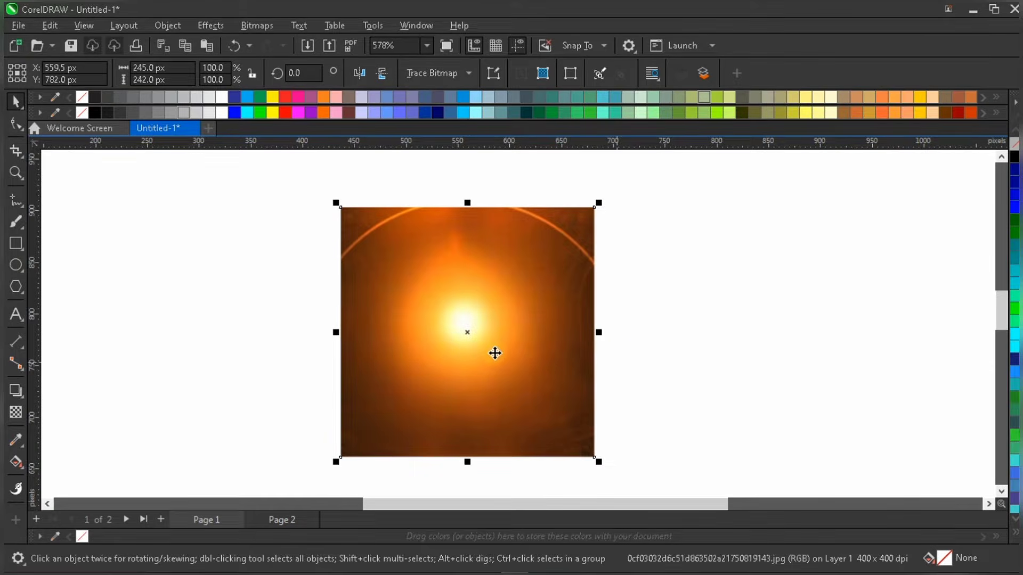
{"action": "scroll", "coordinate": [496, 354], "scroll_direction": "down", "scroll_amount": 2}
{"action": "scroll", "coordinate": [539, 350], "scroll_direction": "up", "scroll_amount": 2}
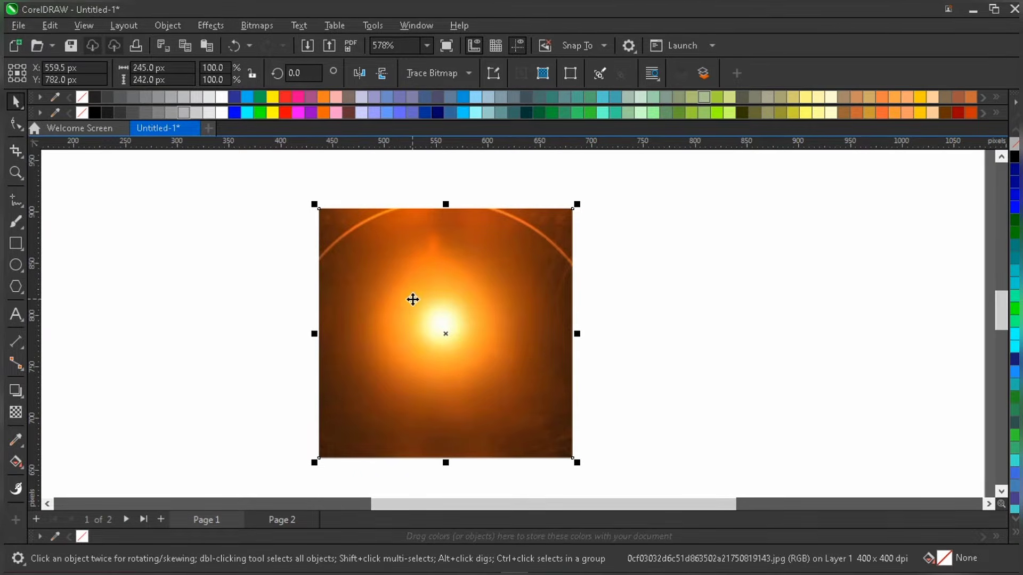
Fade out the glow image's bottom edge with a linear fountain transparency running straight down at -90°.
{"action": "scroll", "coordinate": [413, 300], "scroll_direction": "down", "scroll_amount": 1}
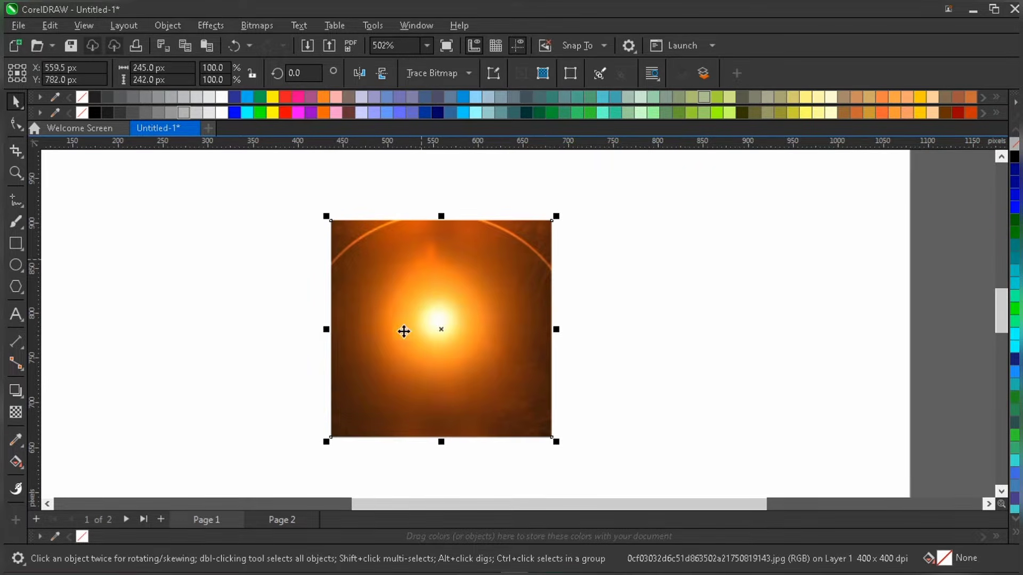
{"action": "scroll", "coordinate": [405, 331], "scroll_direction": "up", "scroll_amount": 1}
{"action": "scroll", "coordinate": [406, 331], "scroll_direction": "up", "scroll_amount": 1}
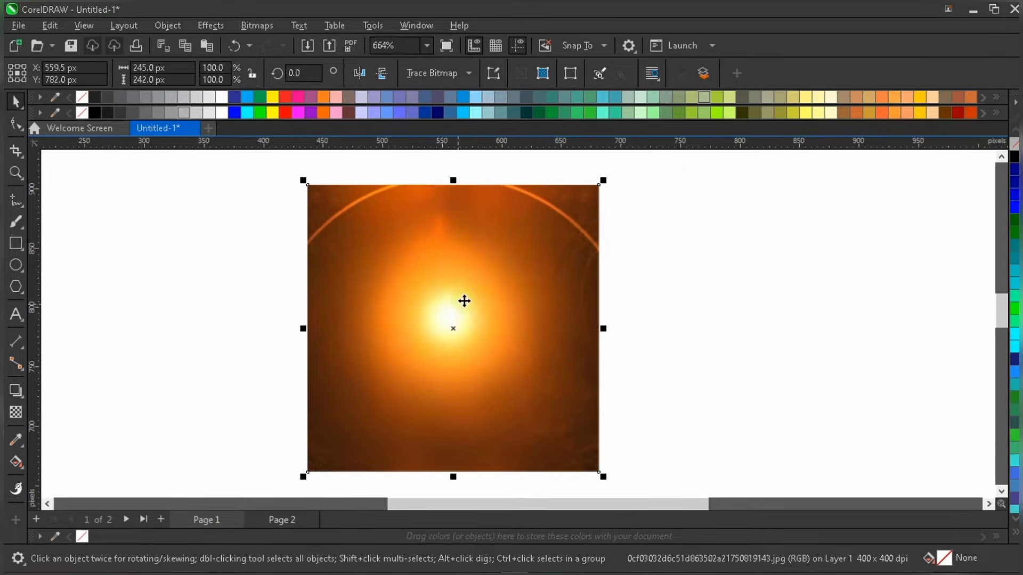
{"action": "scroll", "coordinate": [451, 346], "scroll_direction": "down", "scroll_amount": 1}
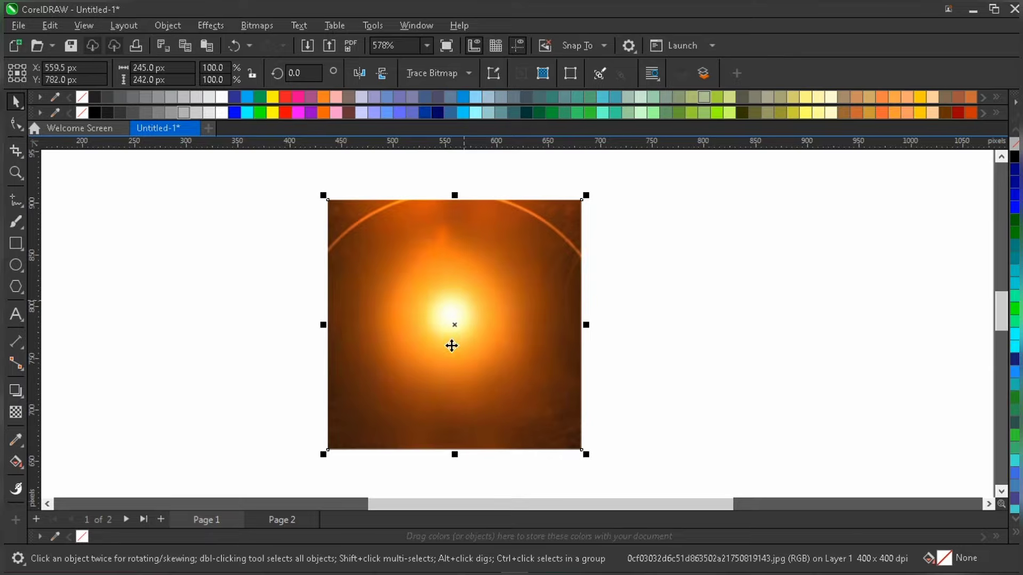
{"action": "left_click", "coordinate": [15, 413]}
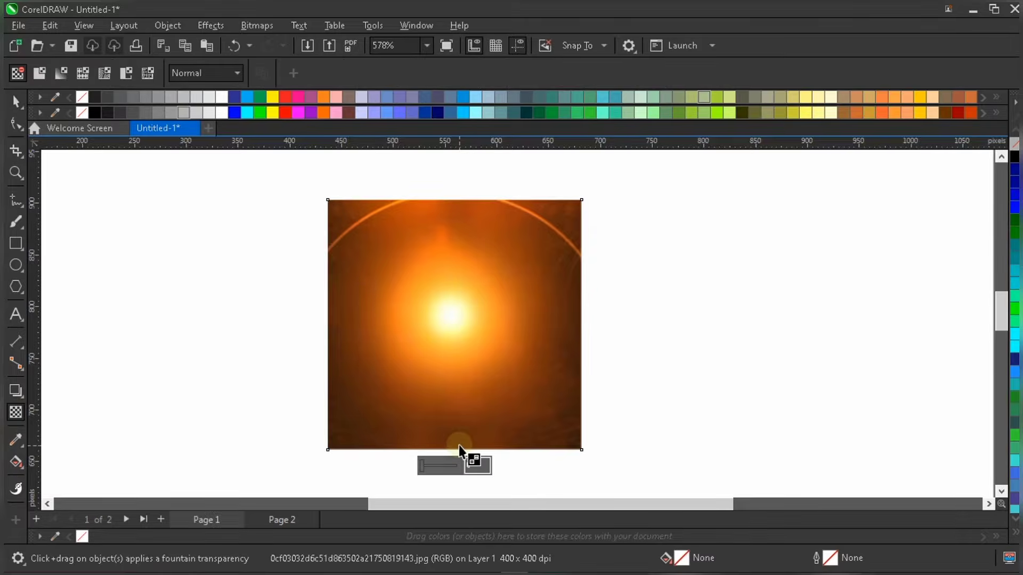
{"action": "left_click", "coordinate": [460, 409]}
{"action": "left_click_drag", "start_coordinate": [451, 404], "coordinate": [450, 435]}
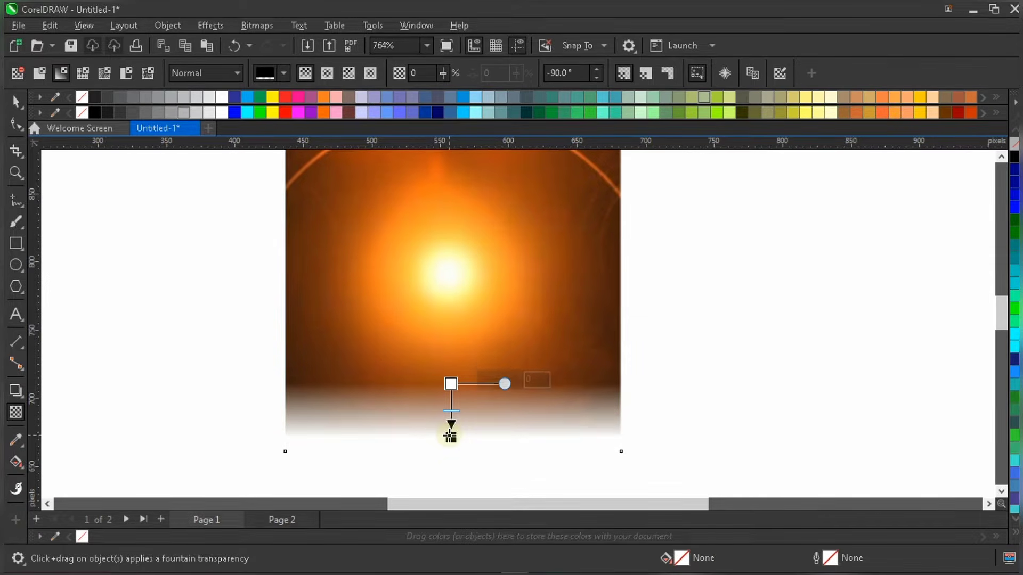
Move the start of the bottom-edge transparency slightly upward to make the fade more gradual.
{"action": "scroll", "coordinate": [450, 436], "scroll_direction": "down", "scroll_amount": 2}
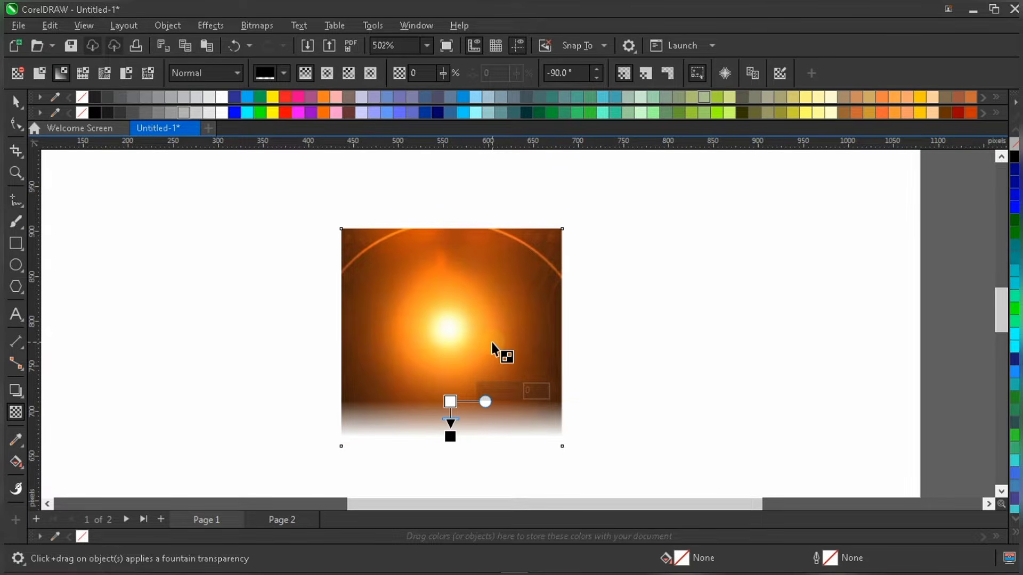
{"action": "scroll", "coordinate": [456, 410], "scroll_direction": "up", "scroll_amount": 3}
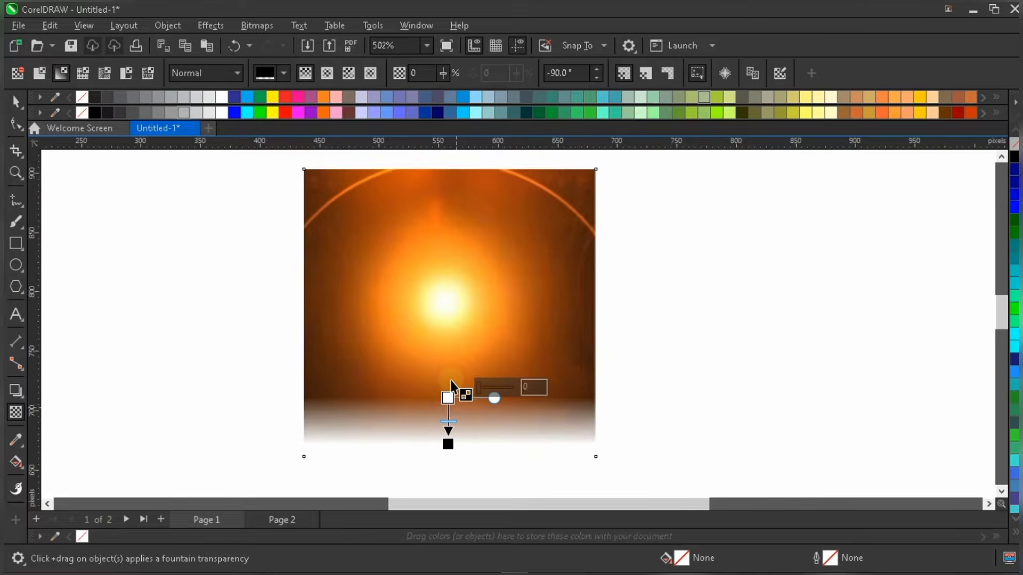
{"action": "scroll", "coordinate": [456, 392], "scroll_direction": "down", "scroll_amount": 1}
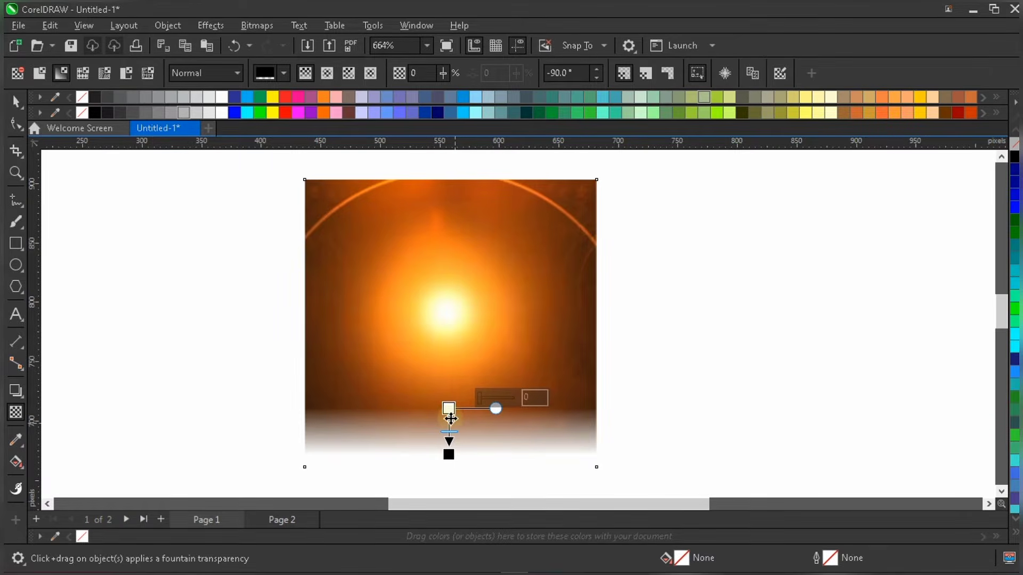
{"action": "left_click_drag", "start_coordinate": [449, 411], "coordinate": [448, 403]}
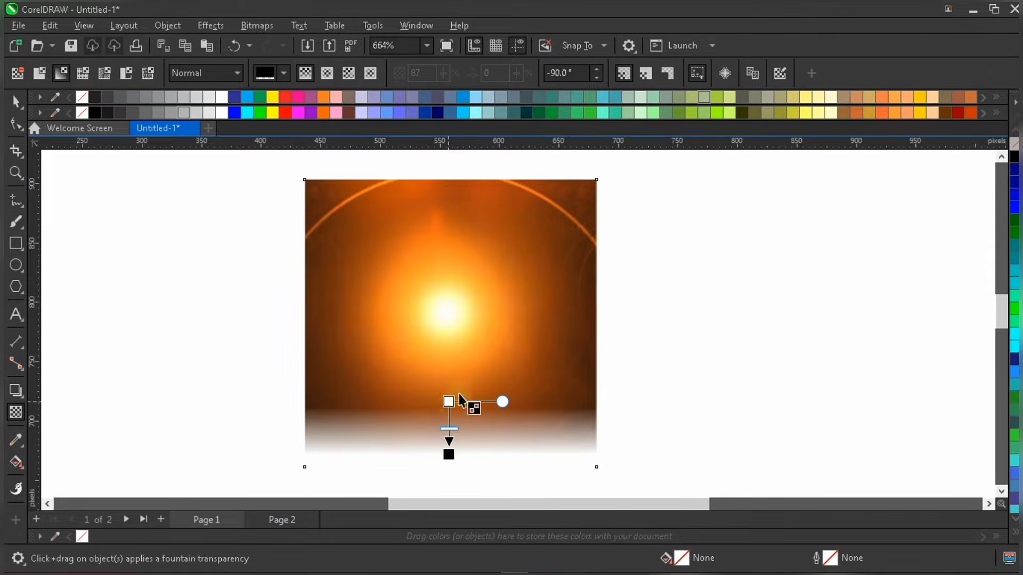
{"action": "scroll", "coordinate": [468, 442], "scroll_direction": "up", "scroll_amount": 1}
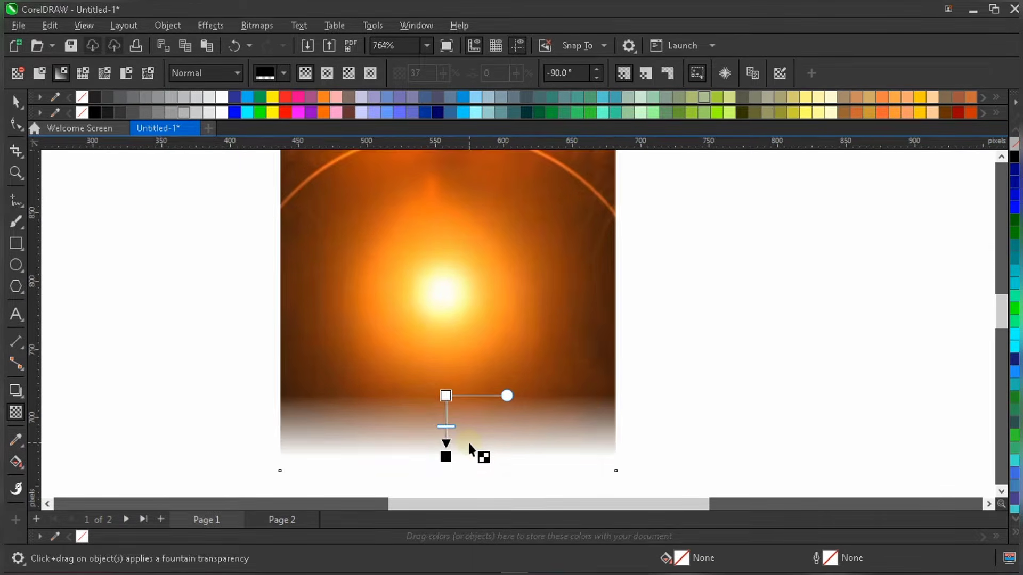
{"action": "scroll", "coordinate": [471, 450], "scroll_direction": "down", "scroll_amount": 1}
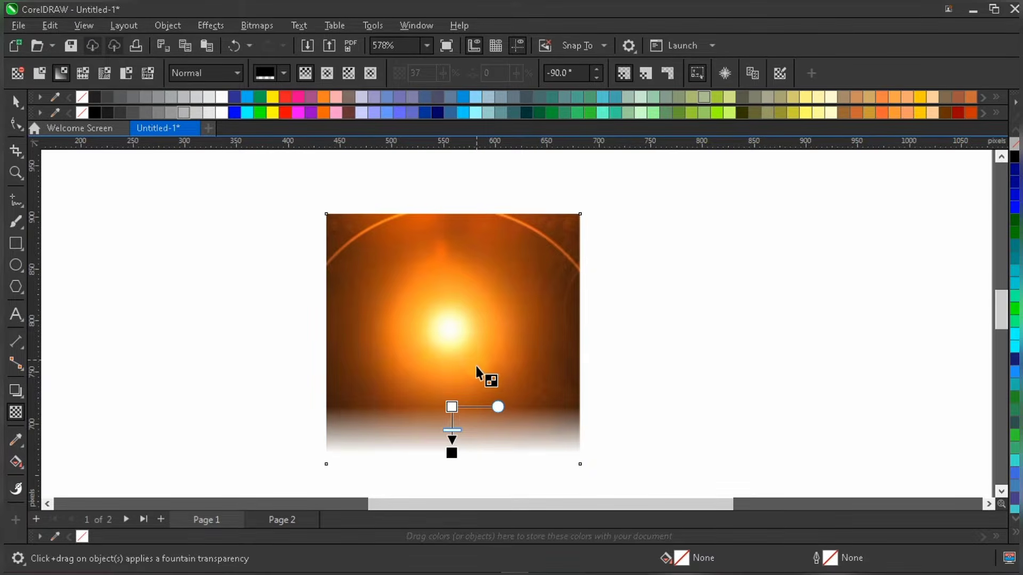
{"action": "scroll", "coordinate": [405, 376], "scroll_direction": "up", "scroll_amount": 1}
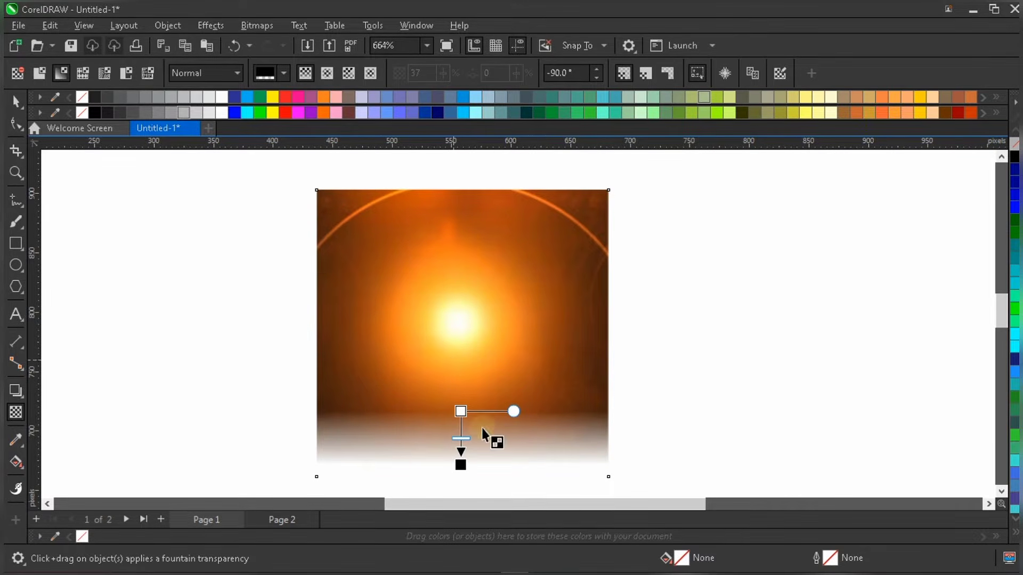
Convert the image with its faded bottom edge to a bitmap.
{"action": "left_click", "coordinate": [261, 26]}
{"action": "left_click", "coordinate": [282, 47]}
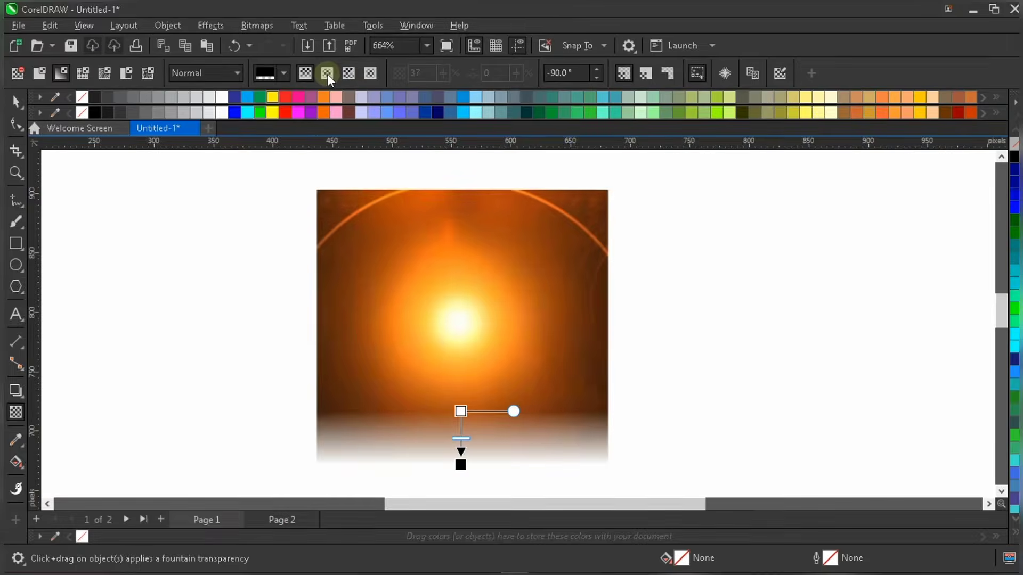
{"action": "left_click", "coordinate": [530, 374]}
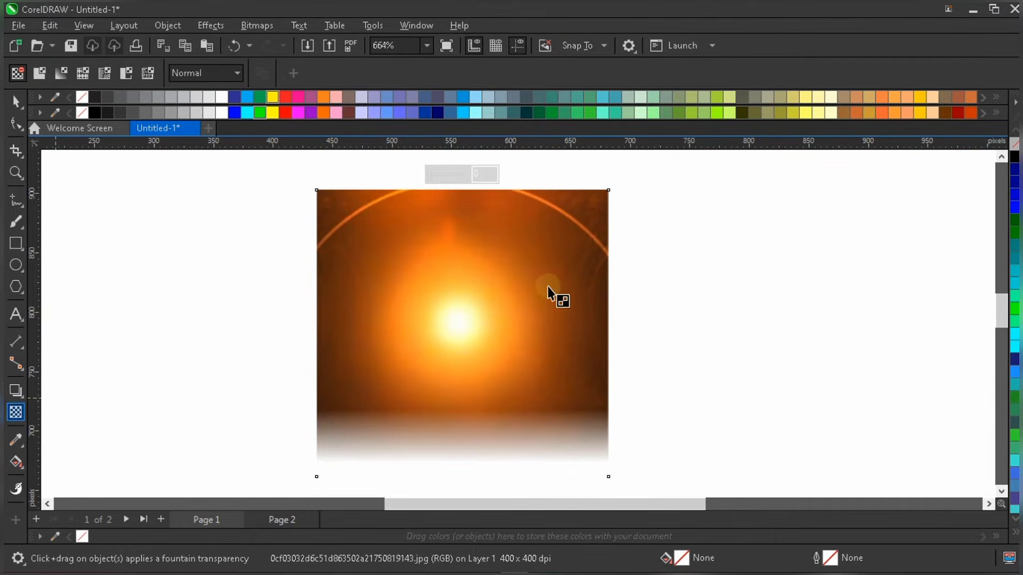
Fade the image's right edge with a 0° linear transparency and convert it to a 400 dpi RGB Color (24-bit) bitmap with transparent background.
{"action": "left_click_drag", "start_coordinate": [568, 325], "coordinate": [547, 326]}
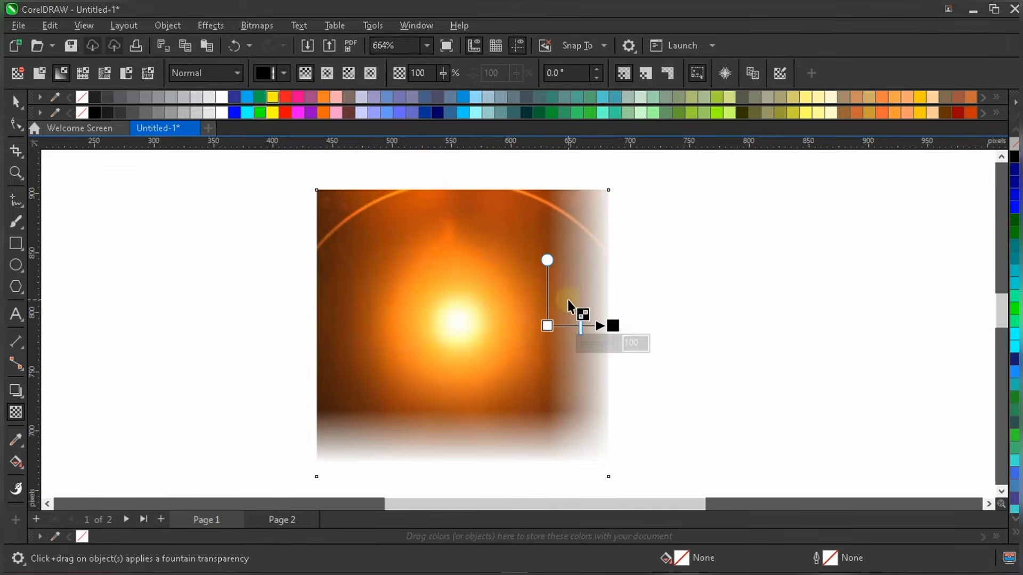
{"action": "left_click", "coordinate": [258, 27]}
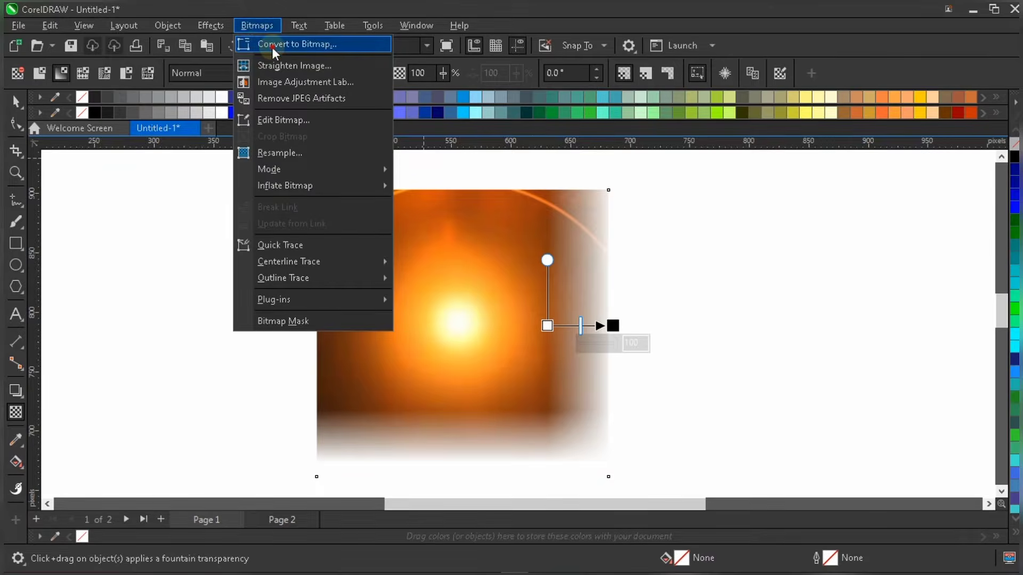
{"action": "left_click", "coordinate": [273, 47]}
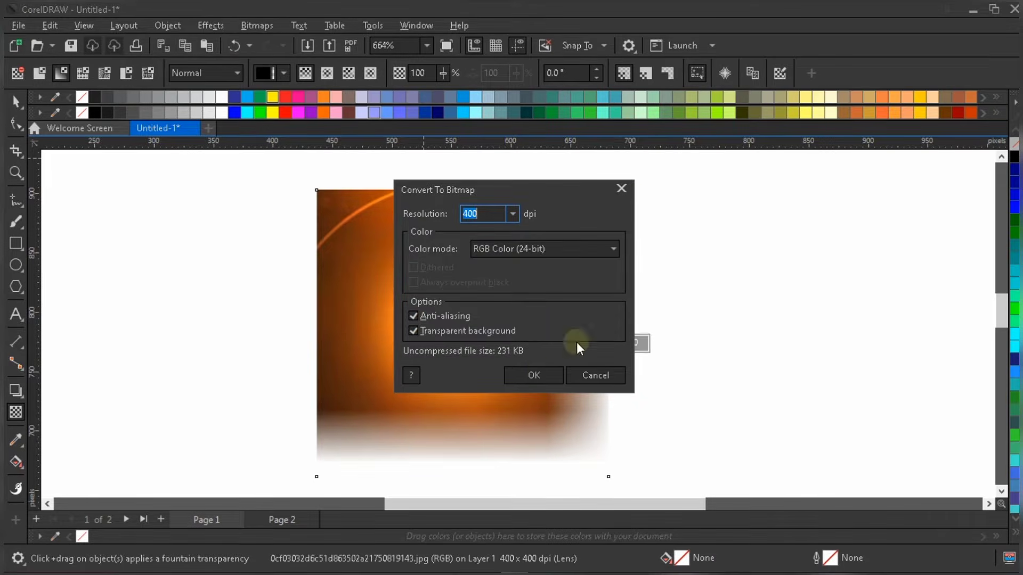
{"action": "left_click", "coordinate": [533, 376]}
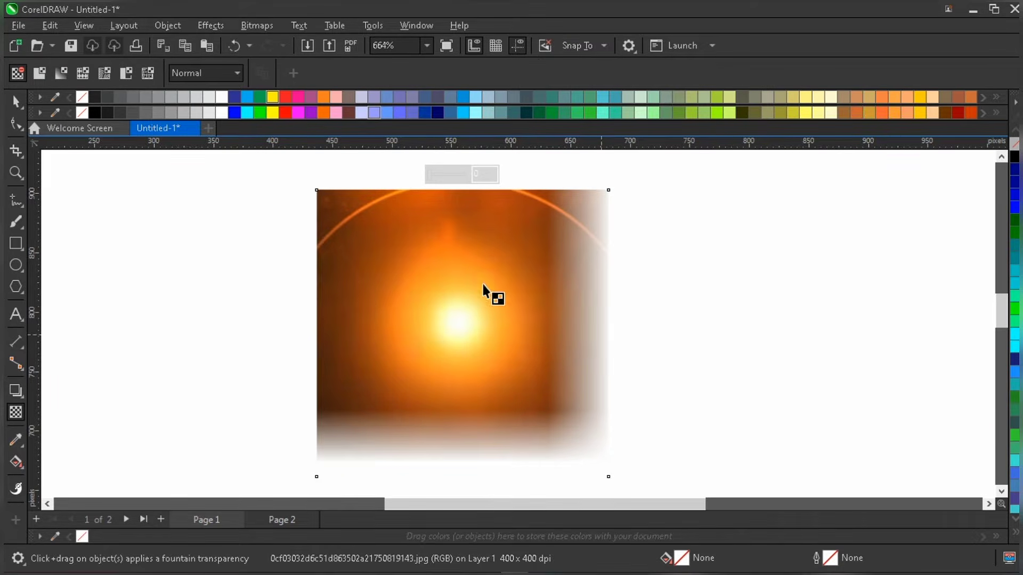
Fade the image's top edge with a 90° linear transparency starting near the glow, and convert the result to a bitmap.
{"action": "left_click_drag", "start_coordinate": [465, 187], "coordinate": [469, 251]}
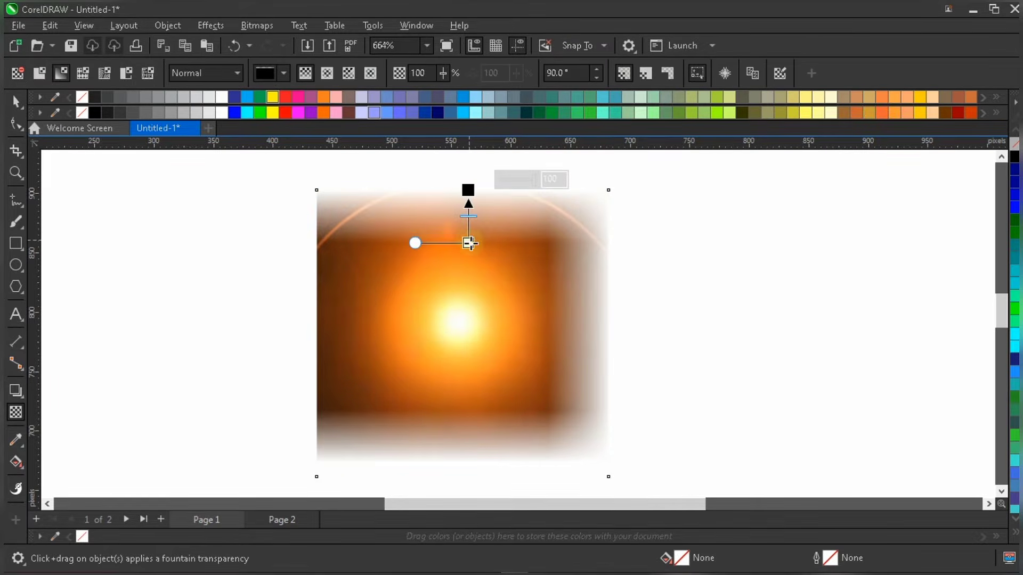
{"action": "left_click", "coordinate": [468, 189]}
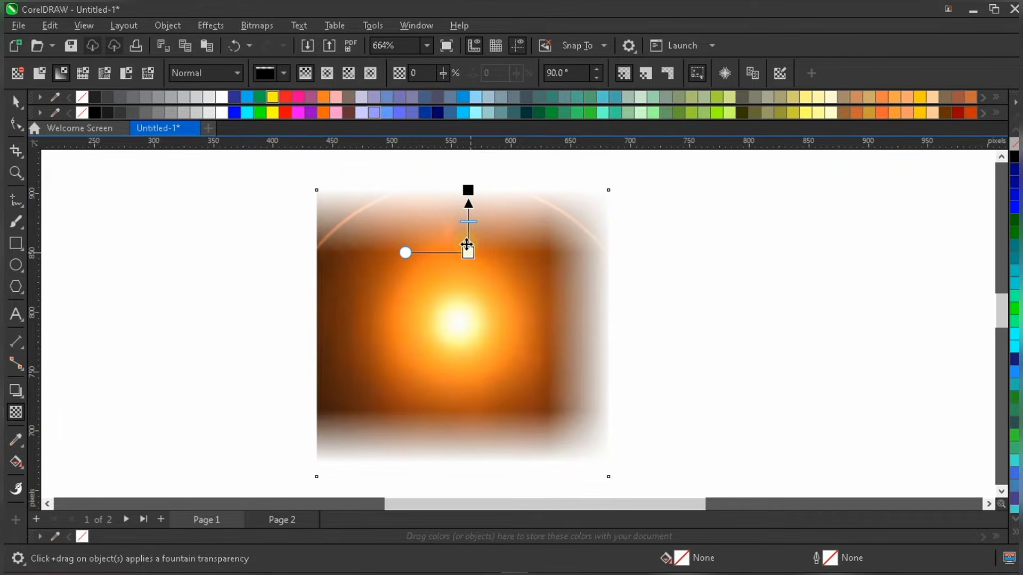
{"action": "key", "text": "alt+b"}
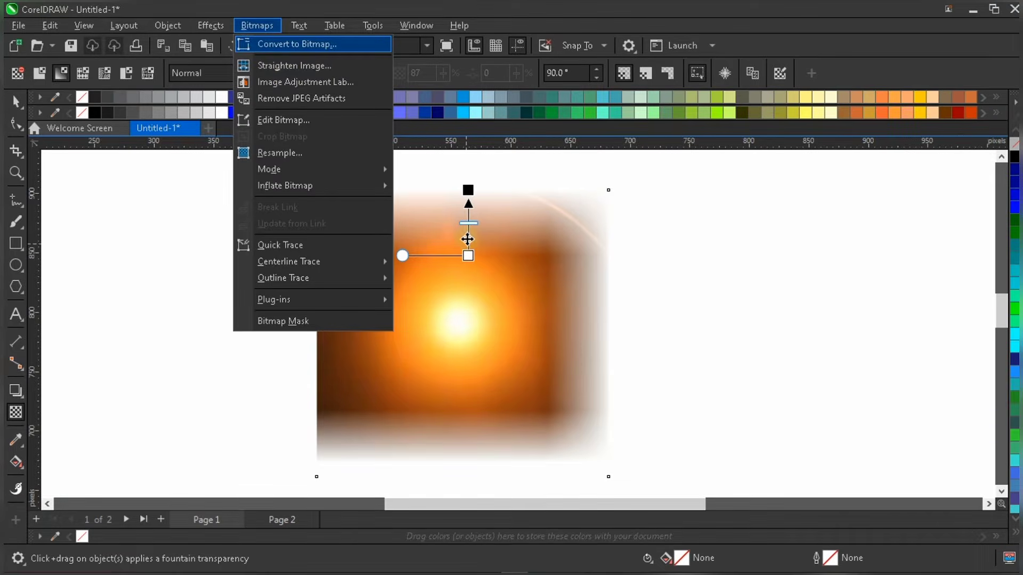
{"action": "left_click", "coordinate": [307, 44]}
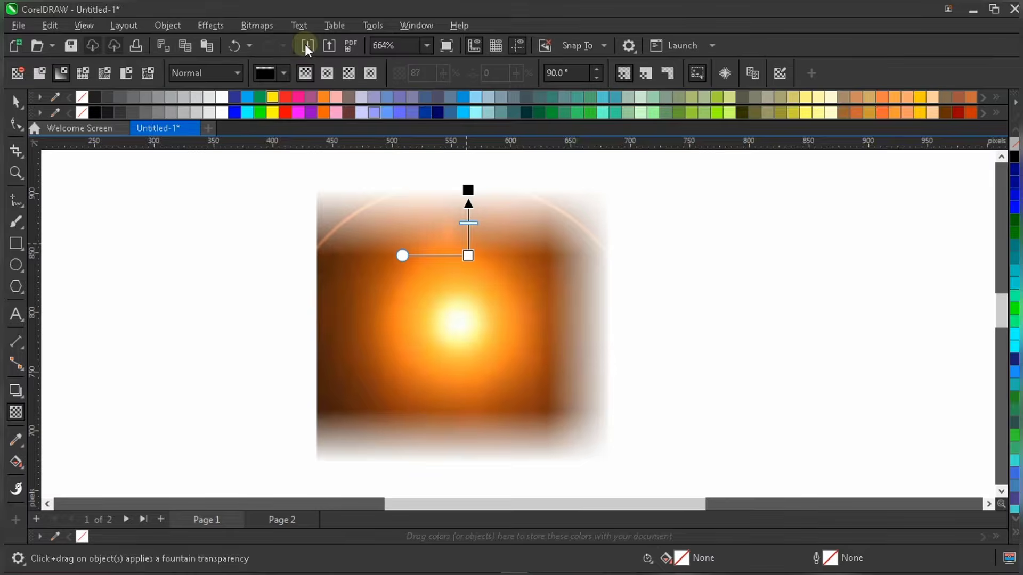
{"action": "left_click", "coordinate": [523, 392]}
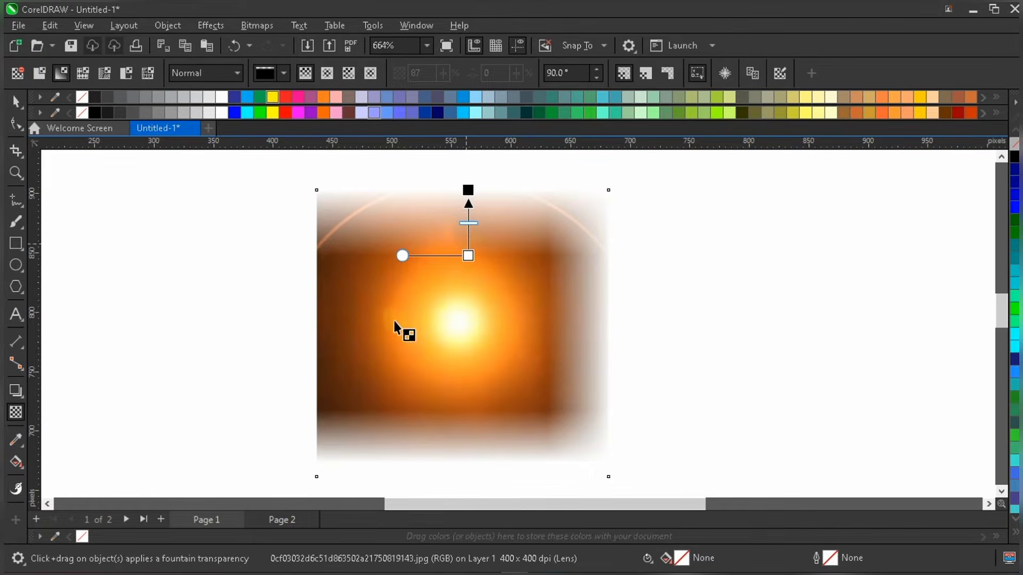
Fade the image's left edge with a 180° linear transparency and convert it to a 400 dpi RGB Color (24-bit) bitmap with transparent background.
{"action": "mouse_move", "coordinate": [374, 324]}
{"action": "left_mouse_down"}
{"action": "mouse_move", "coordinate": [317, 326]}
{"action": "mouse_move", "coordinate": [393, 324]}
{"action": "left_mouse_up"}
{"action": "key", "text": "alt+b"}
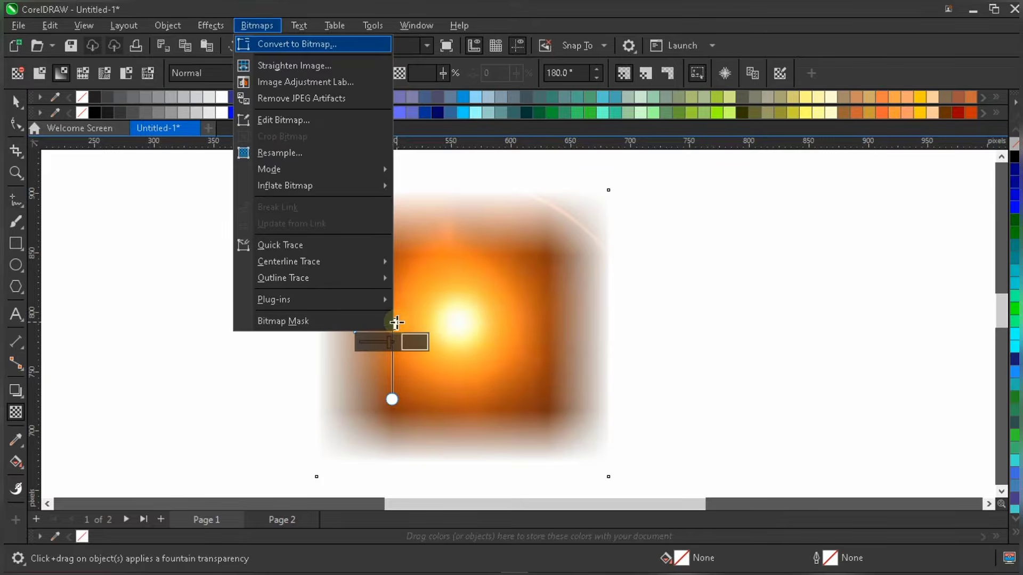
{"action": "key", "text": "Return"}
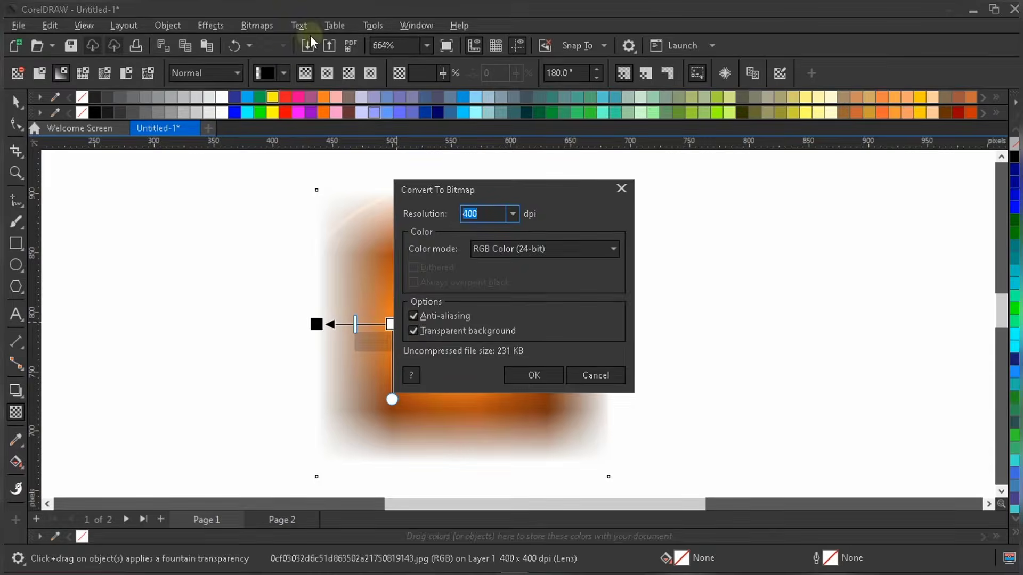
{"action": "left_click", "coordinate": [534, 372]}
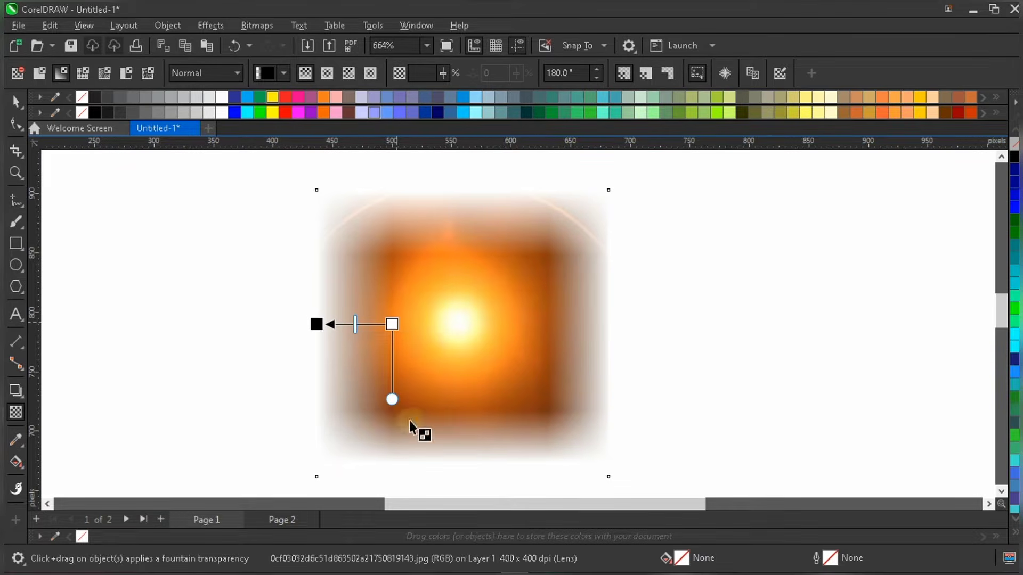
Examine the glow bitmap's four softened edges at different magnifications.
{"action": "scroll", "coordinate": [466, 309], "scroll_direction": "up", "scroll_amount": 3}
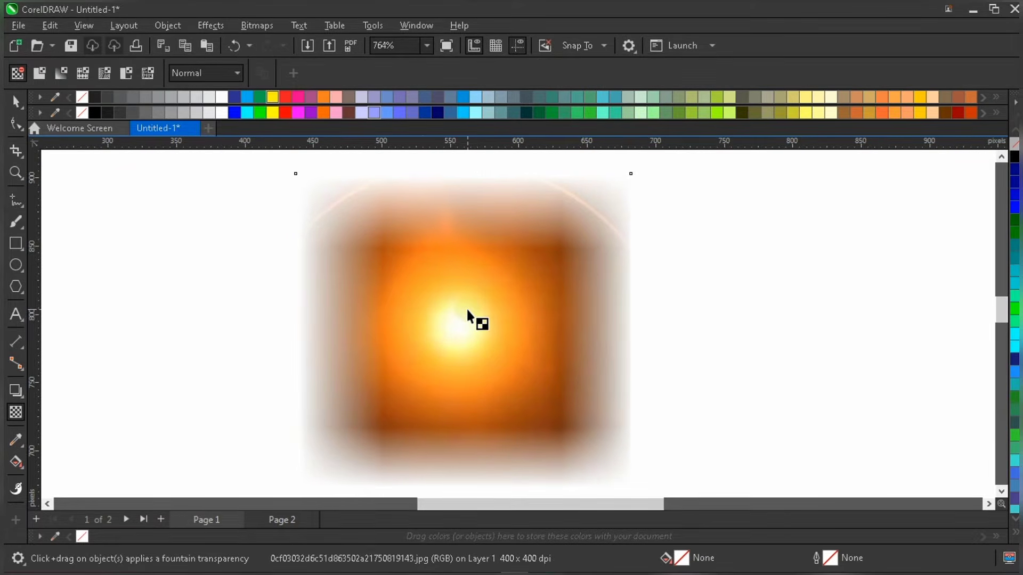
{"action": "scroll", "coordinate": [467, 316], "scroll_direction": "down", "scroll_amount": 1}
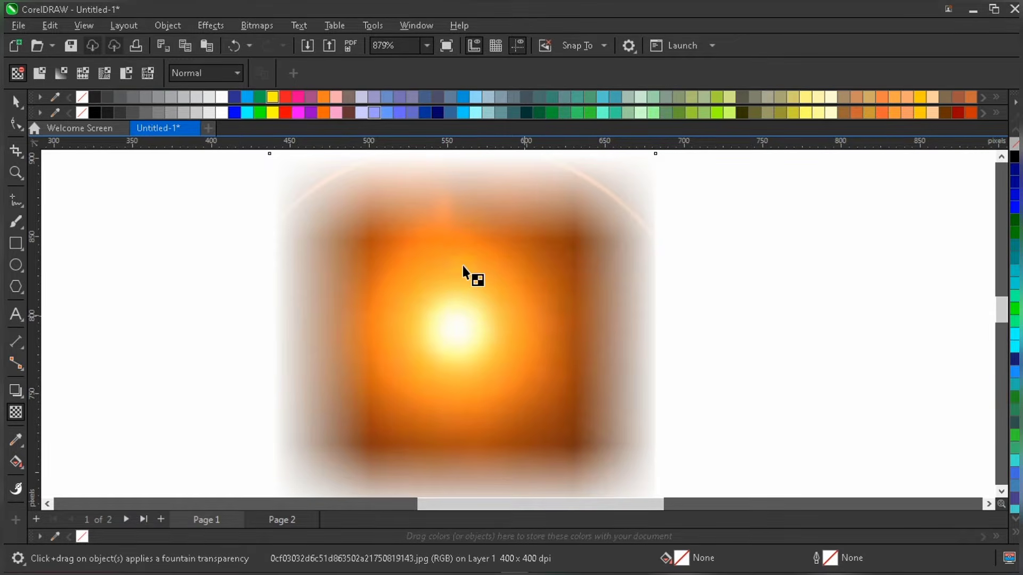
{"action": "scroll", "coordinate": [467, 273], "scroll_direction": "down", "scroll_amount": 3}
{"action": "scroll", "coordinate": [457, 303], "scroll_direction": "up", "scroll_amount": 2}
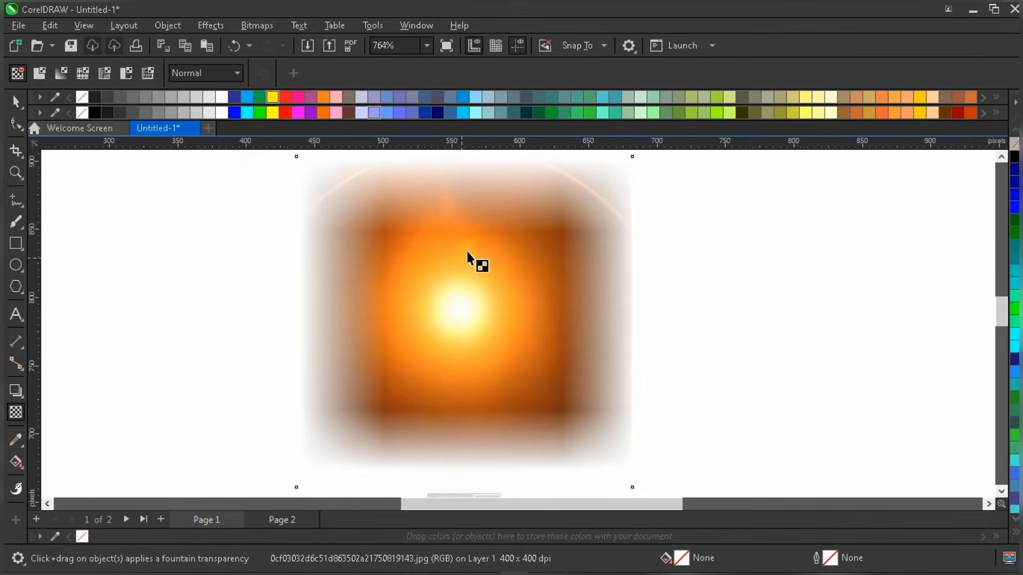
{"action": "left_click", "coordinate": [14, 102]}
{"action": "left_click", "coordinate": [423, 385]}
{"action": "scroll", "coordinate": [423, 384], "scroll_direction": "down", "scroll_amount": 1}
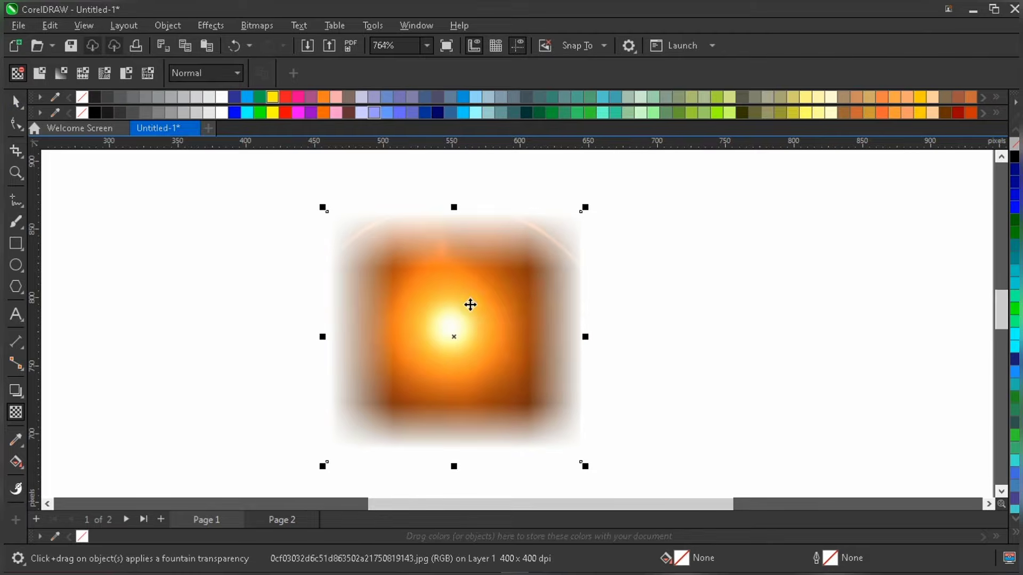
{"action": "key", "text": "space"}
{"action": "scroll", "coordinate": [470, 305], "scroll_direction": "up", "scroll_amount": 1}
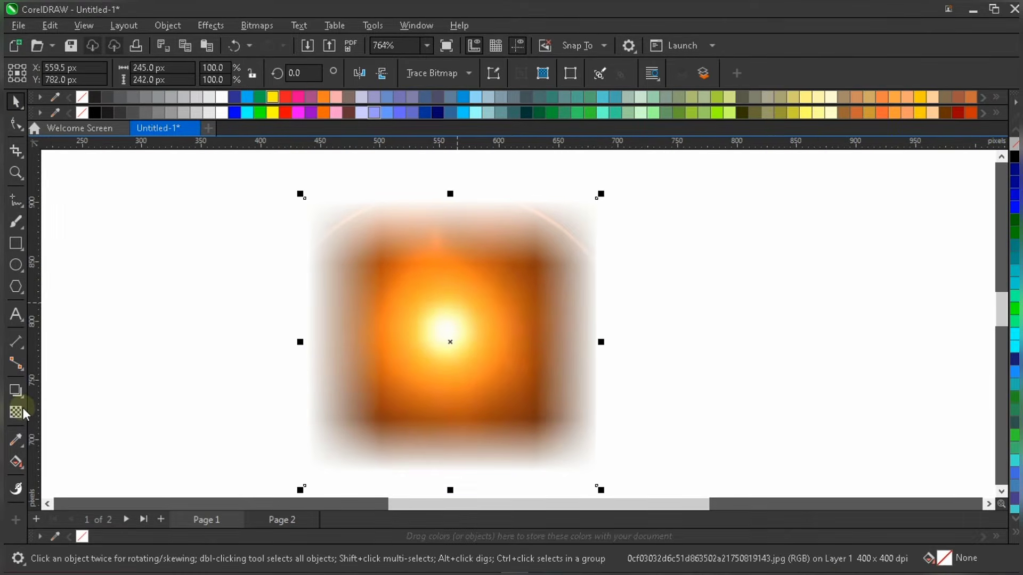
Set the glow bitmap's transparency merge mode to Screen.
{"action": "left_click", "coordinate": [18, 414]}
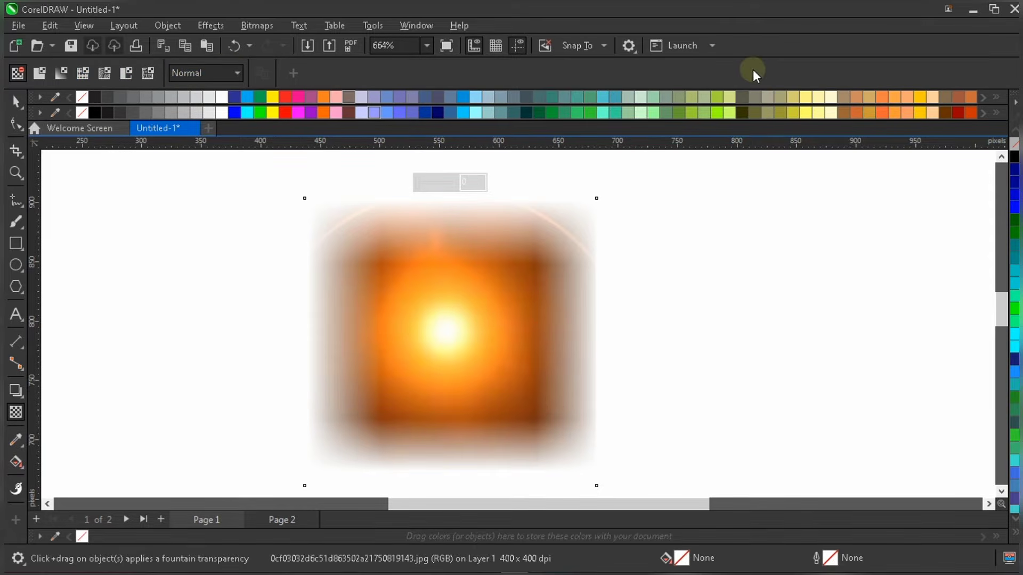
{"action": "left_click", "coordinate": [213, 75]}
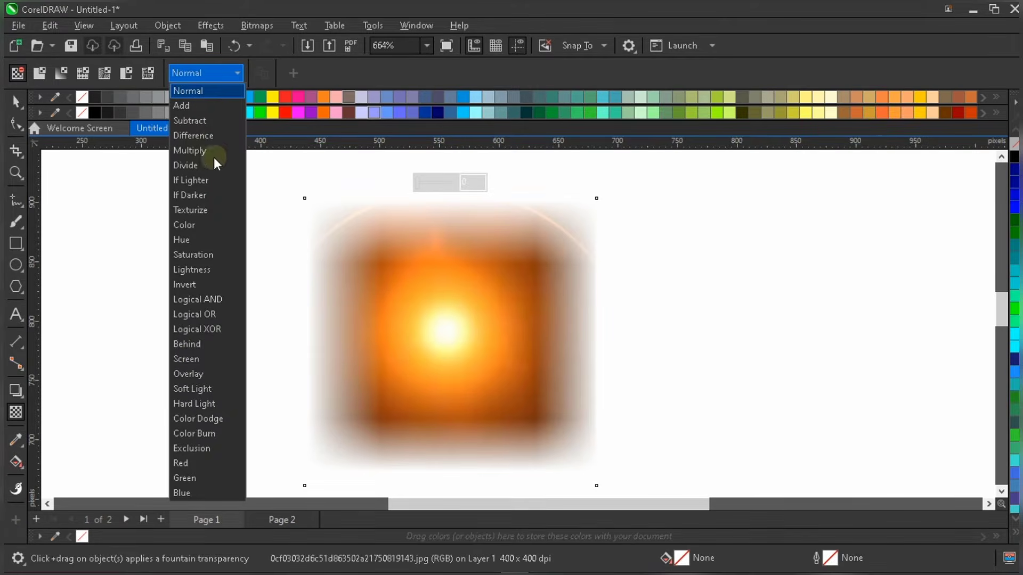
{"action": "left_click", "coordinate": [197, 359]}
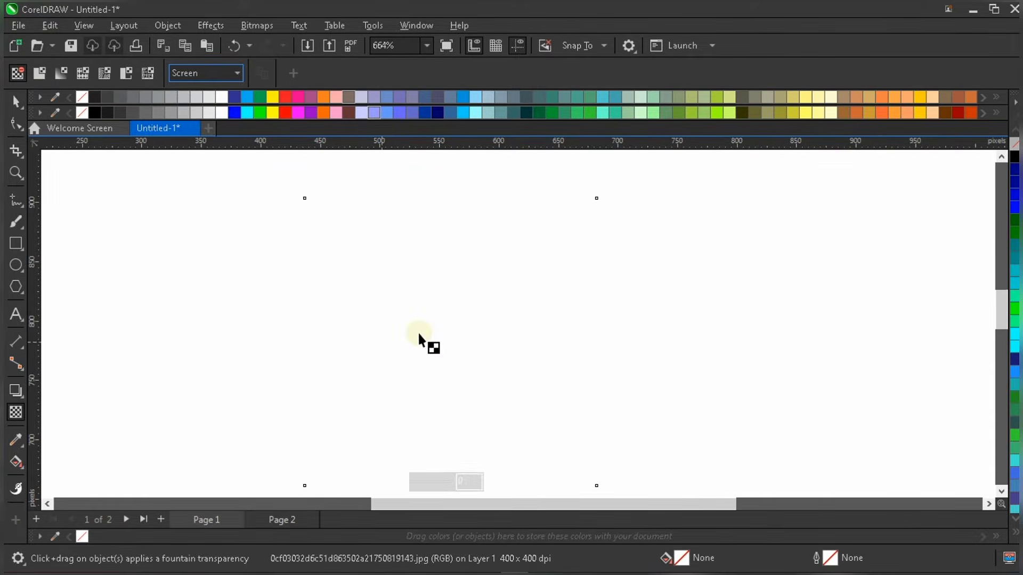
{"action": "scroll", "coordinate": [421, 341], "scroll_direction": "down", "scroll_amount": 3}
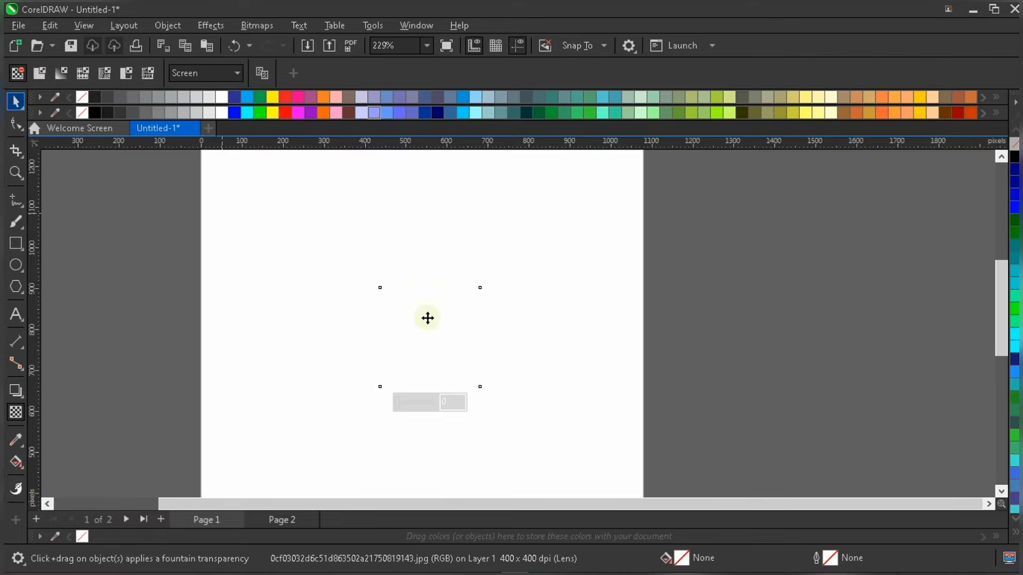
Move the glow bitmap off page 1 onto the dark pasteboard beside it.
{"action": "left_click", "coordinate": [549, 319]}
{"action": "left_click_drag", "start_coordinate": [640, 320], "coordinate": [746, 311]}
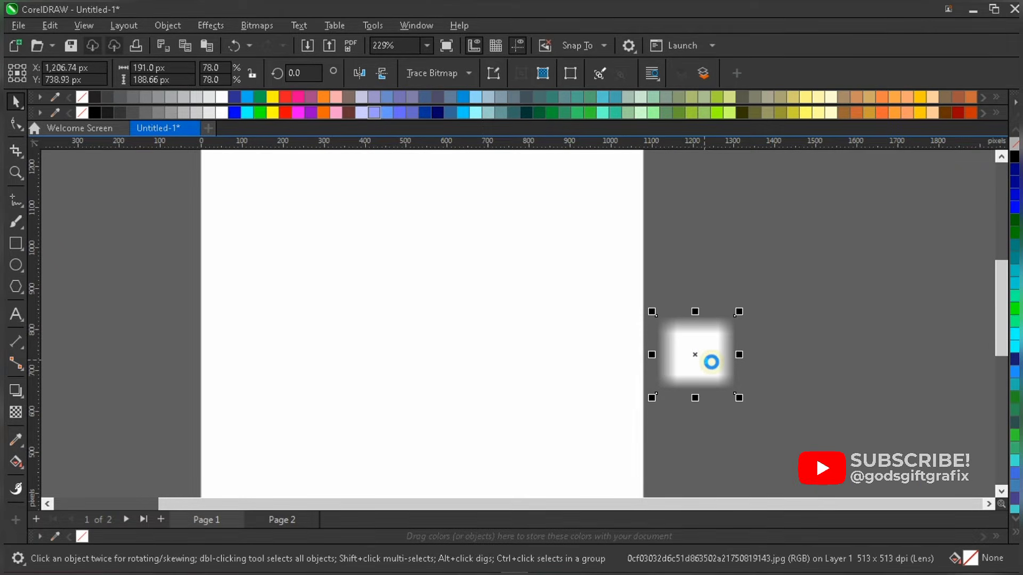
{"action": "scroll", "coordinate": [711, 354], "scroll_direction": "down", "scroll_amount": 2}
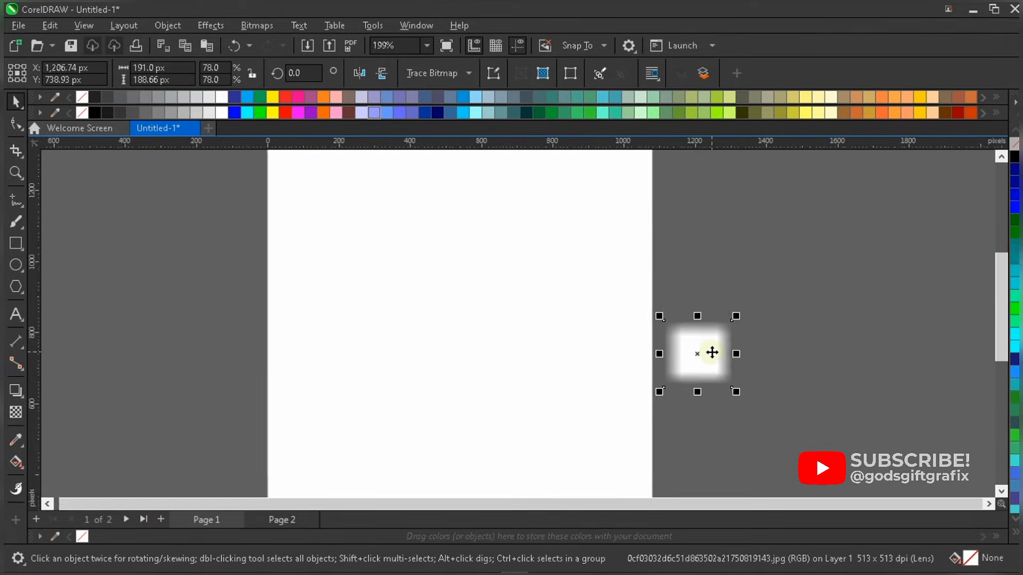
Open page 2 and examine the flyer's title and existing glows in full-screen preview and at different magnifications.
{"action": "left_click", "coordinate": [287, 526]}
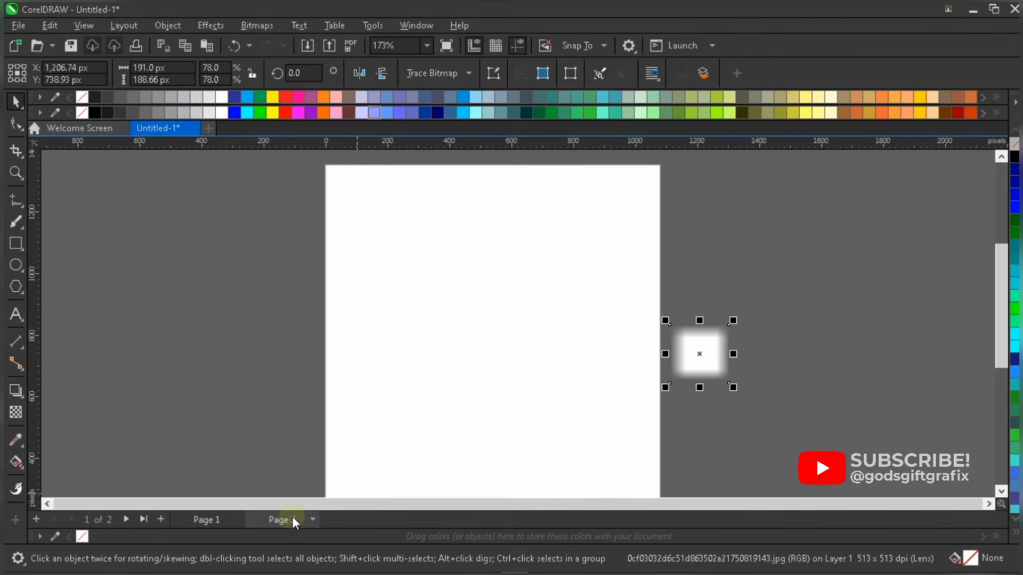
{"action": "scroll", "coordinate": [544, 393], "scroll_direction": "down", "scroll_amount": 1}
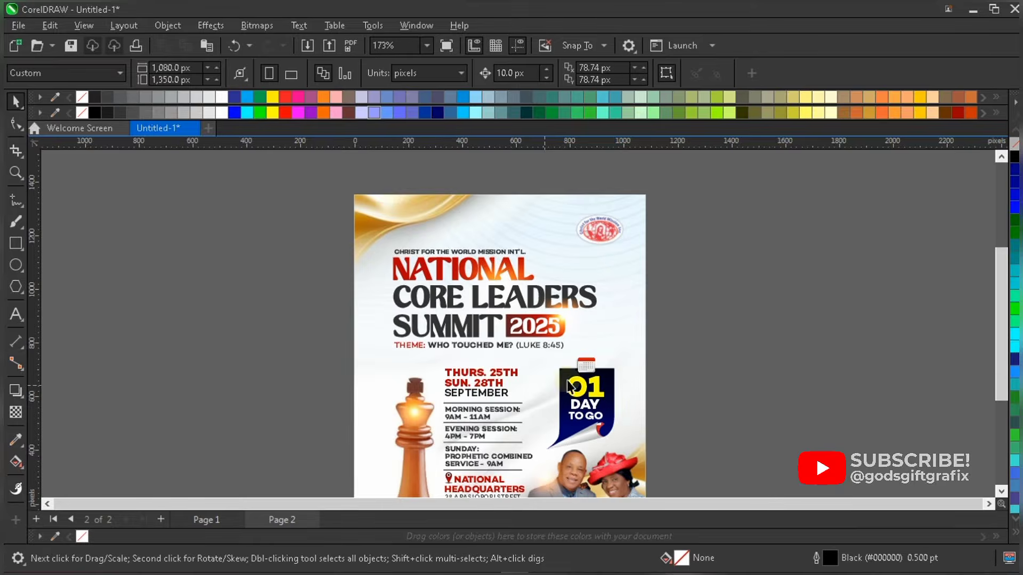
{"action": "right_click", "coordinate": [701, 254]}
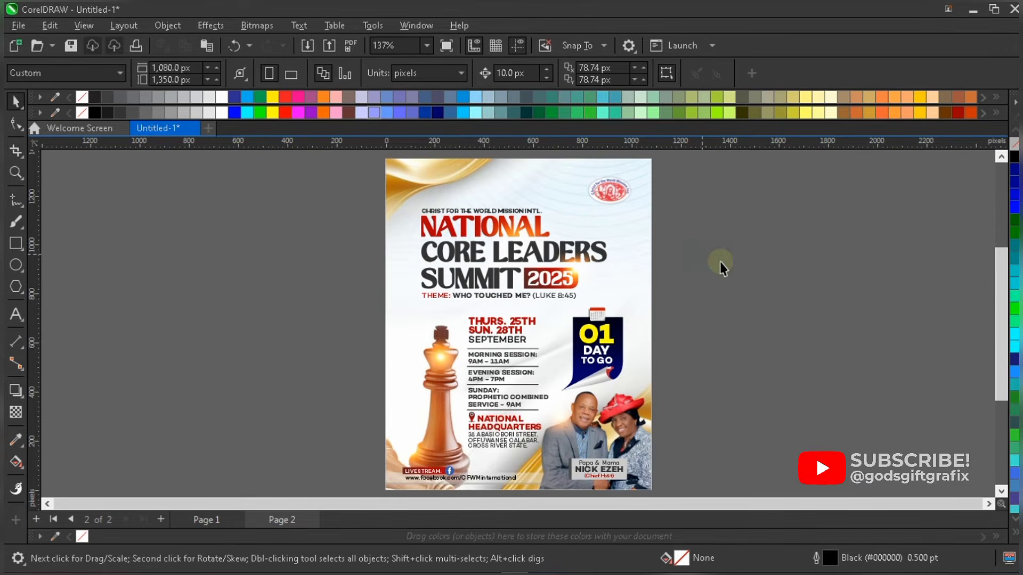
{"action": "left_click", "coordinate": [731, 268]}
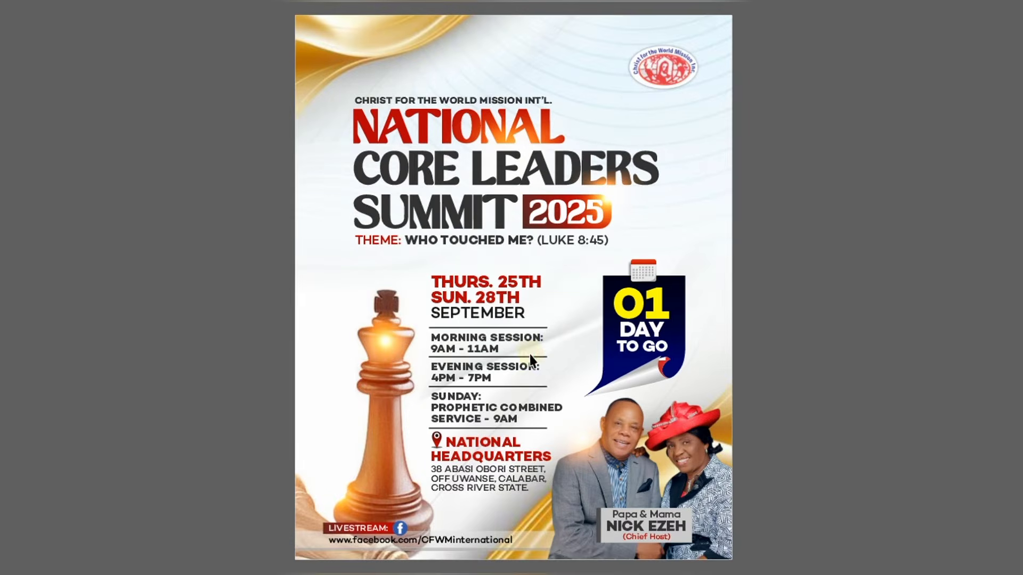
{"action": "left_click", "coordinate": [530, 359]}
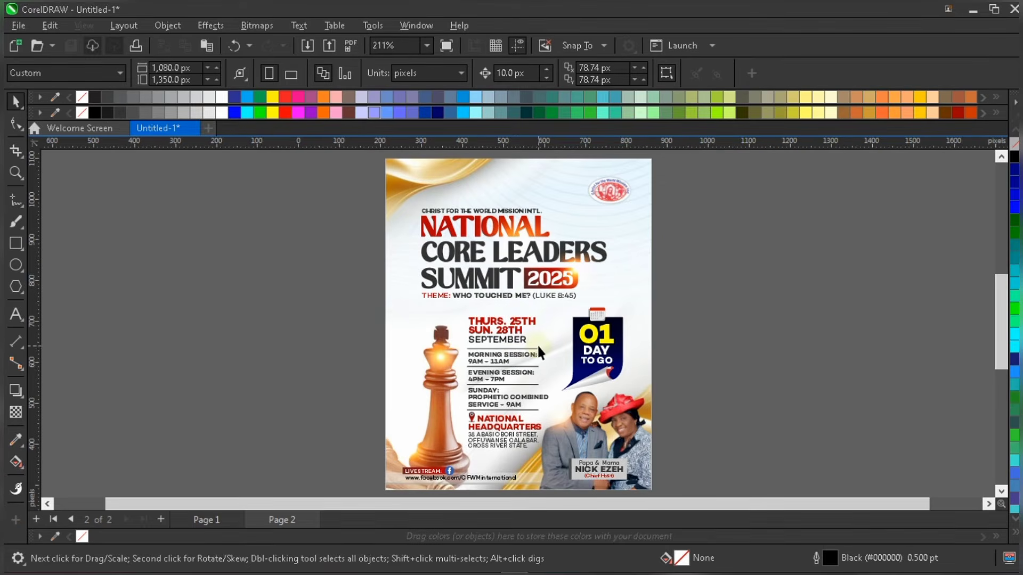
{"action": "scroll", "coordinate": [537, 343], "scroll_direction": "up", "scroll_amount": 2}
{"action": "scroll", "coordinate": [537, 367], "scroll_direction": "up", "scroll_amount": 1}
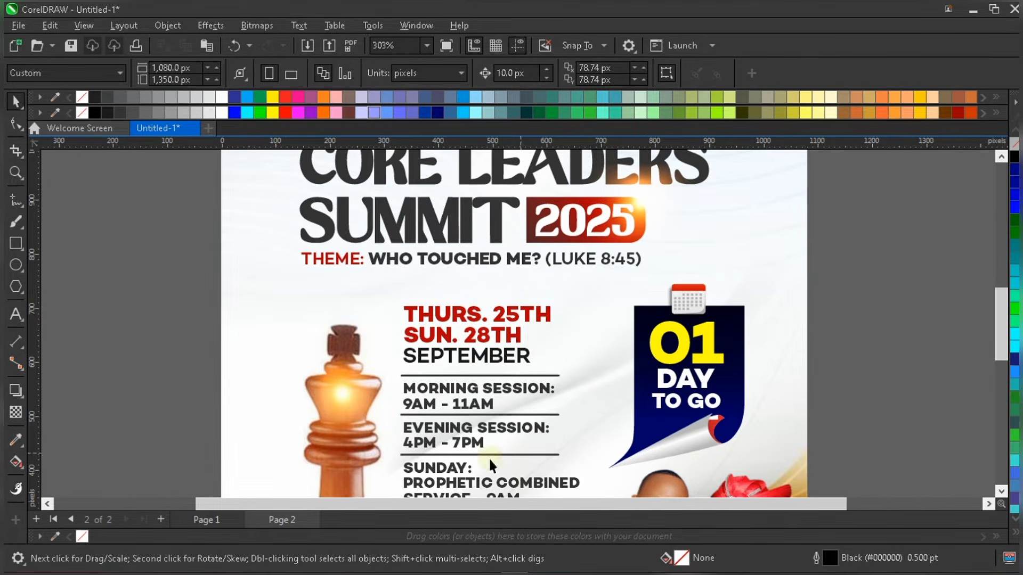
{"action": "scroll", "coordinate": [481, 424], "scroll_direction": "down", "scroll_amount": 2}
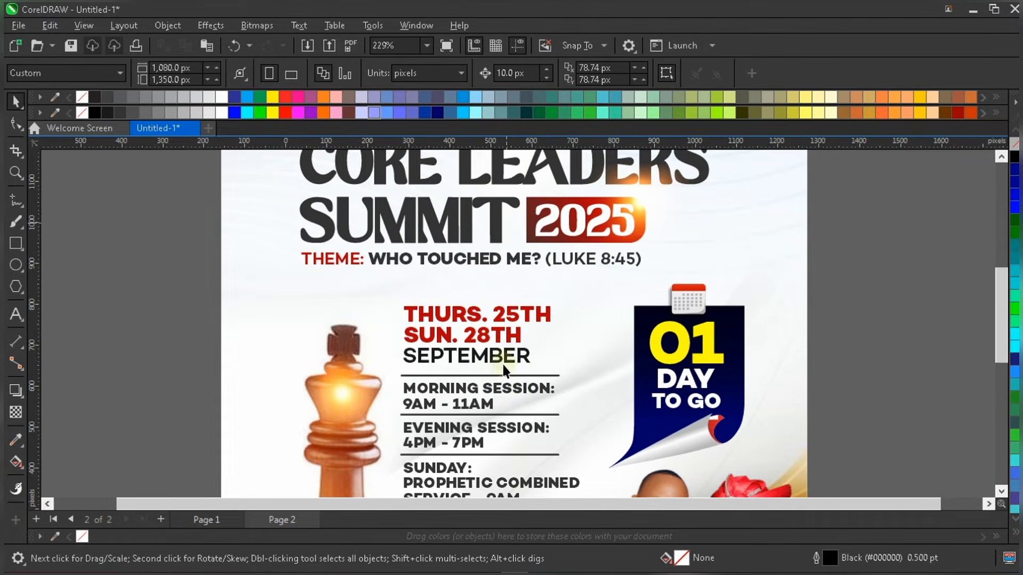
{"action": "scroll", "coordinate": [504, 401], "scroll_direction": "down", "scroll_amount": 1}
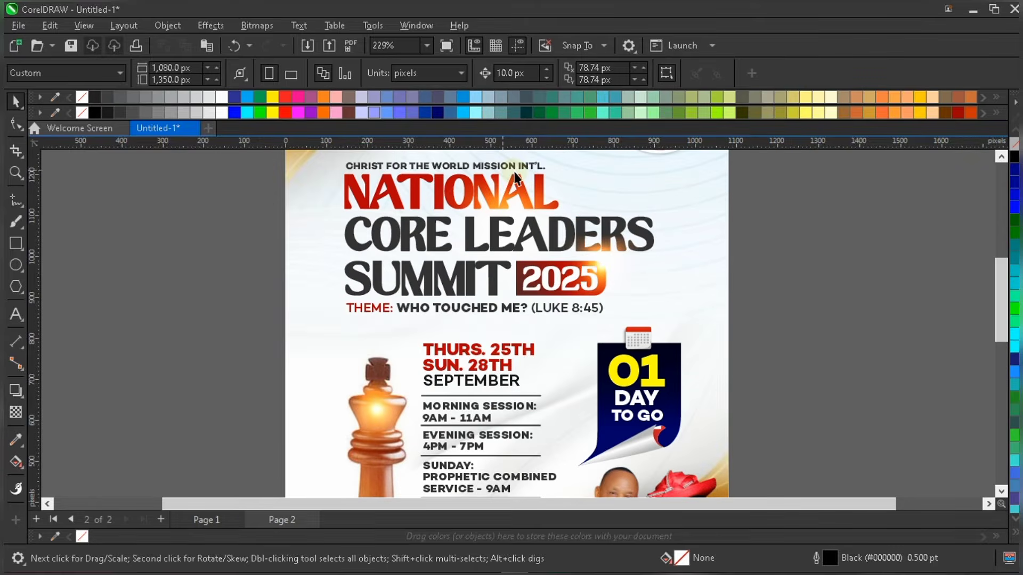
{"action": "scroll", "coordinate": [515, 176], "scroll_direction": "up", "scroll_amount": 2}
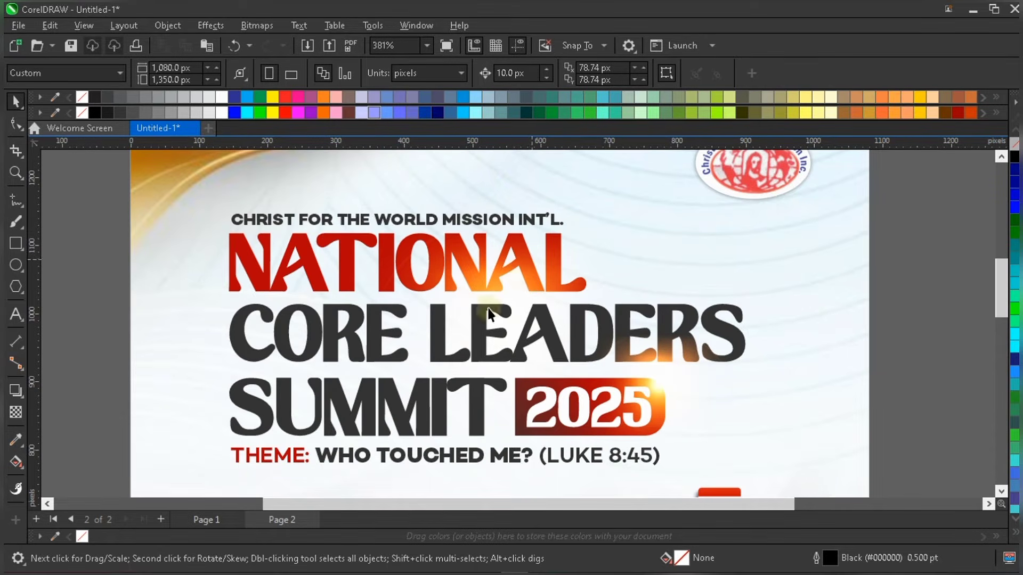
{"action": "scroll", "coordinate": [511, 274], "scroll_direction": "down", "scroll_amount": 4}
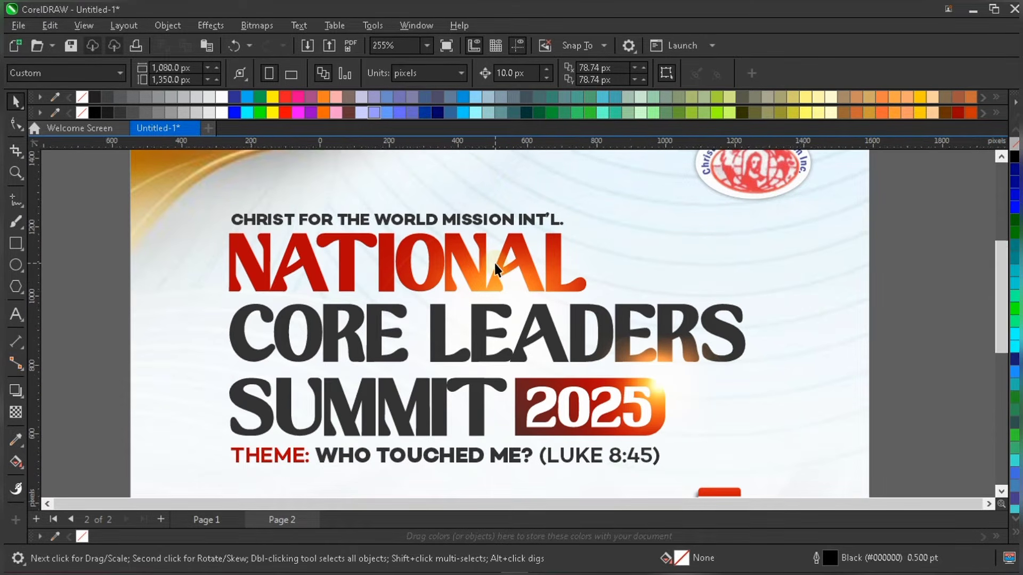
{"action": "scroll", "coordinate": [494, 261], "scroll_direction": "down", "scroll_amount": 2}
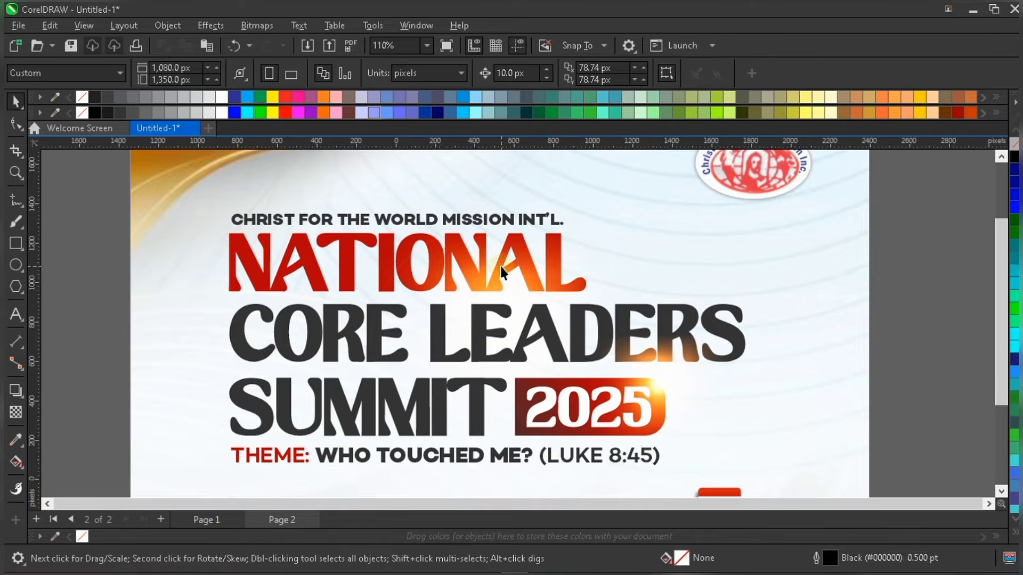
Paste the glow bitmap onto page 2 beside the flyer.
{"action": "left_click", "coordinate": [426, 47]}
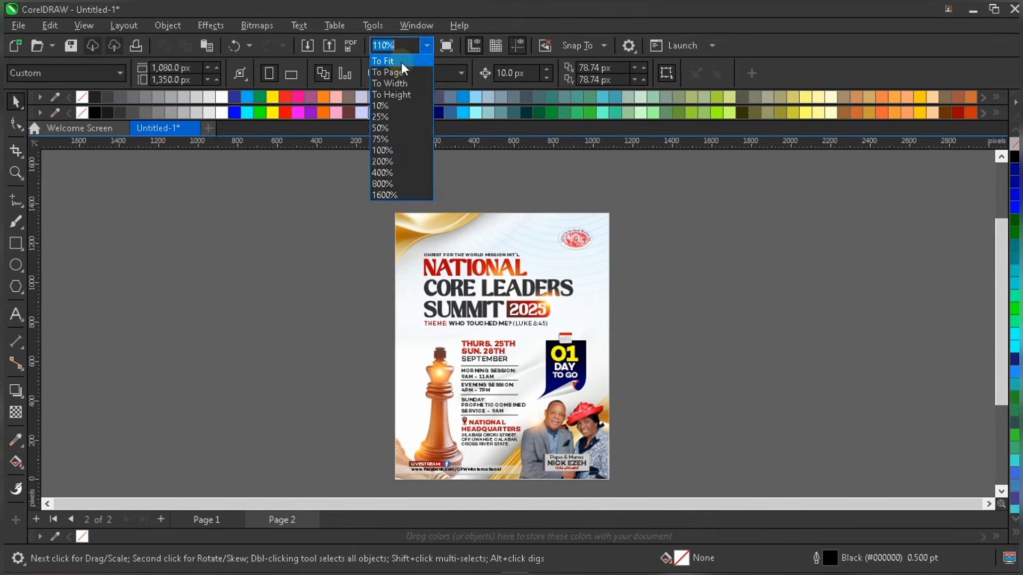
{"action": "left_click", "coordinate": [400, 60]}
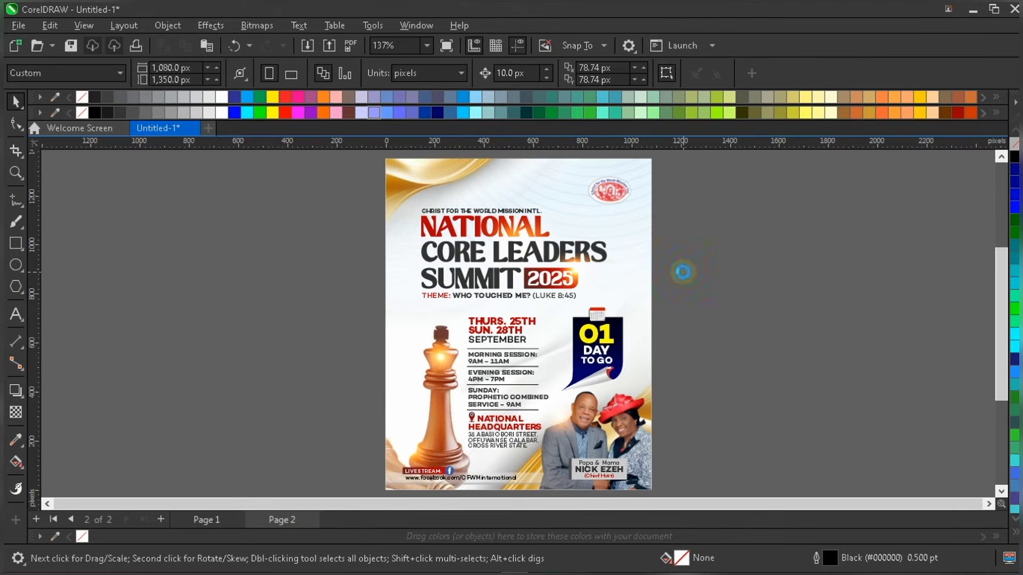
{"action": "key", "text": "ctrl+v"}
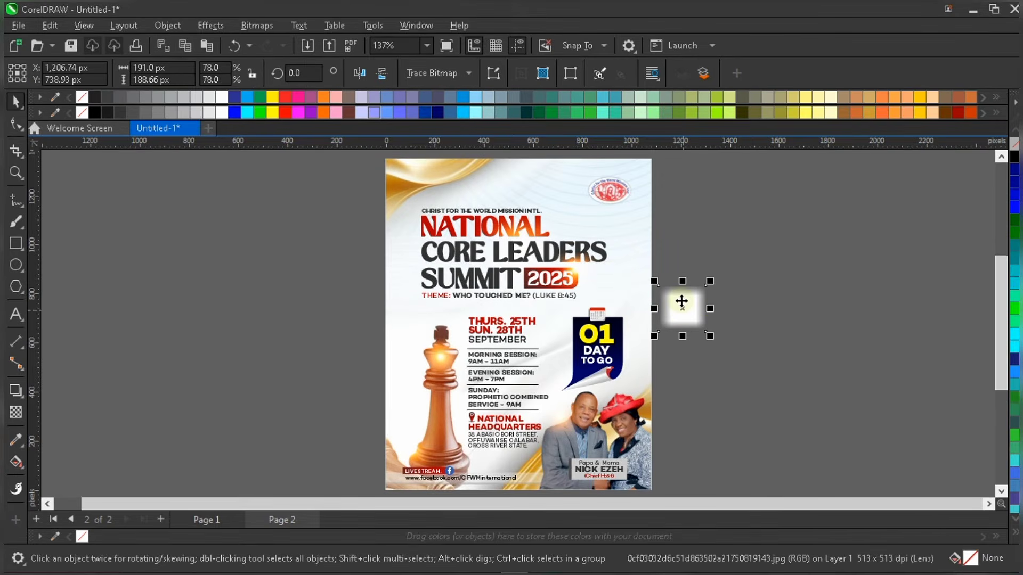
{"action": "scroll", "coordinate": [681, 301], "scroll_direction": "up", "scroll_amount": 1}
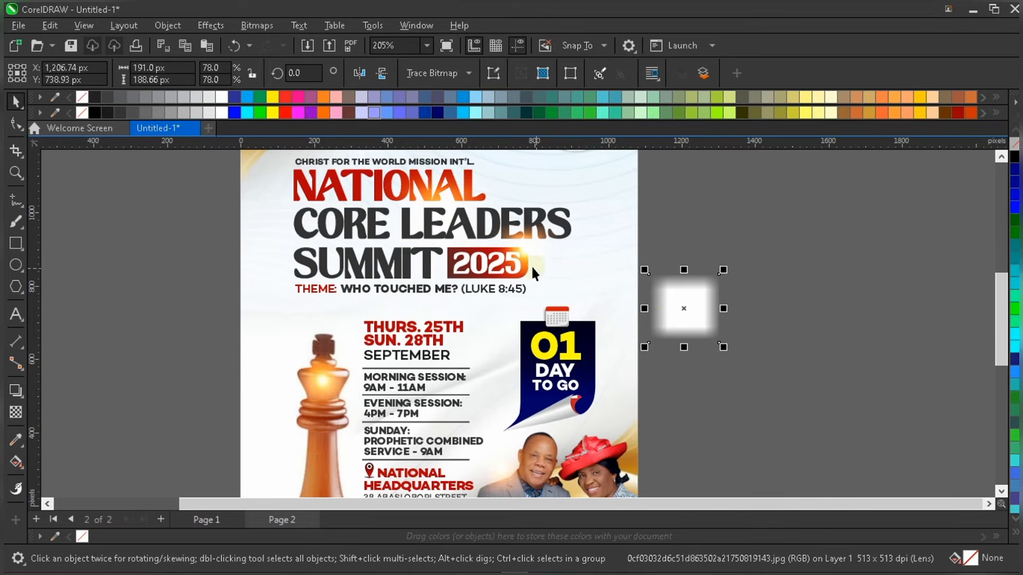
Ungroup the flyer design and delete the existing glow on the upper-right corner of the 2025 badge.
{"action": "scroll", "coordinate": [530, 261], "scroll_direction": "up", "scroll_amount": 1}
{"action": "left_click", "coordinate": [524, 244]}
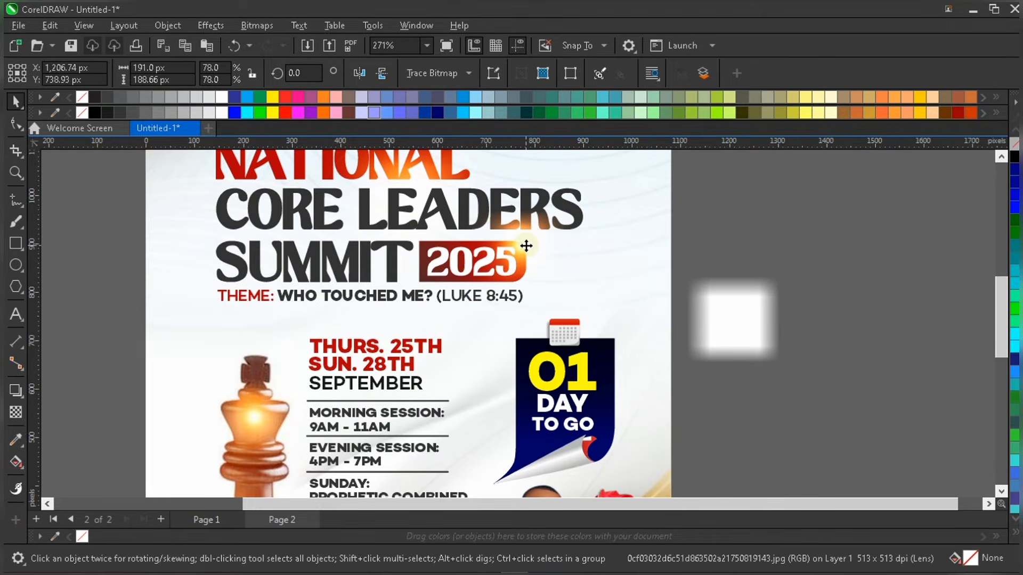
{"action": "left_click", "coordinate": [578, 76]}
{"action": "left_click", "coordinate": [811, 250]}
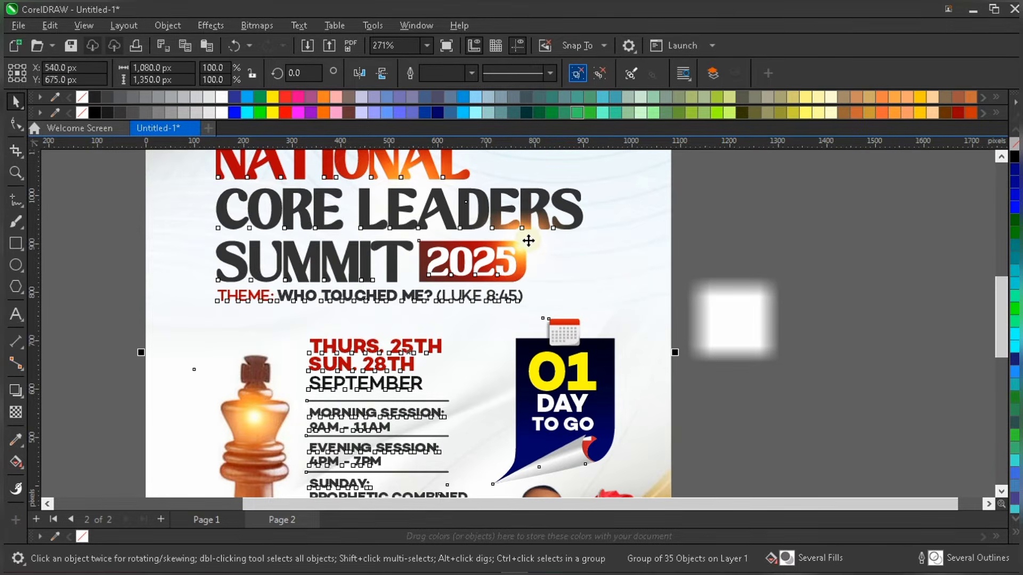
{"action": "left_click", "coordinate": [537, 245]}
{"action": "key", "text": "Delete"}
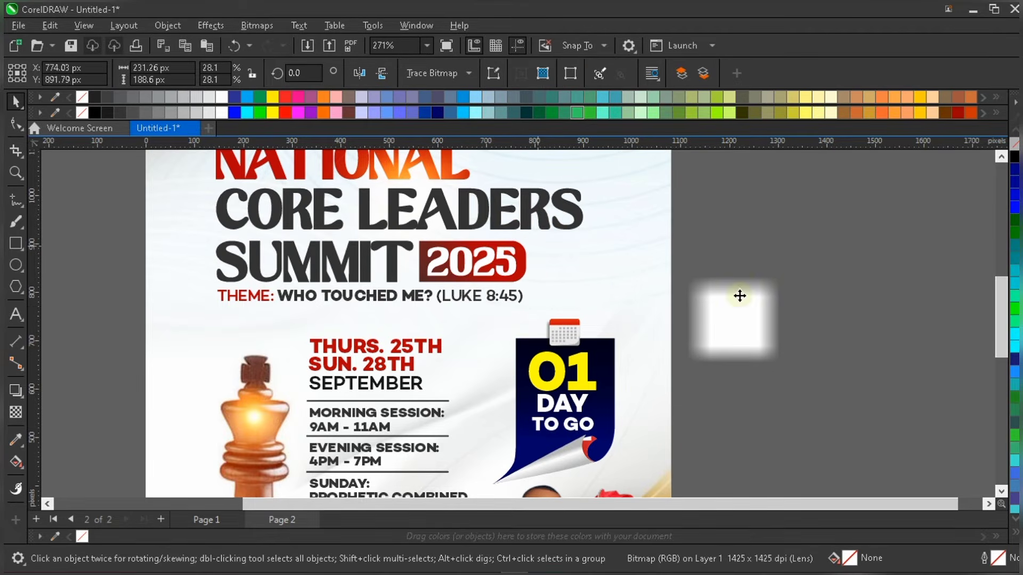
Scale the pasted glow to about 143 × 141 px and place it over the upper-right corner of the 2025 badge.
{"action": "left_click_drag", "start_coordinate": [736, 312], "coordinate": [447, 248]}
{"action": "scroll", "coordinate": [520, 252], "scroll_direction": "up", "scroll_amount": 2}
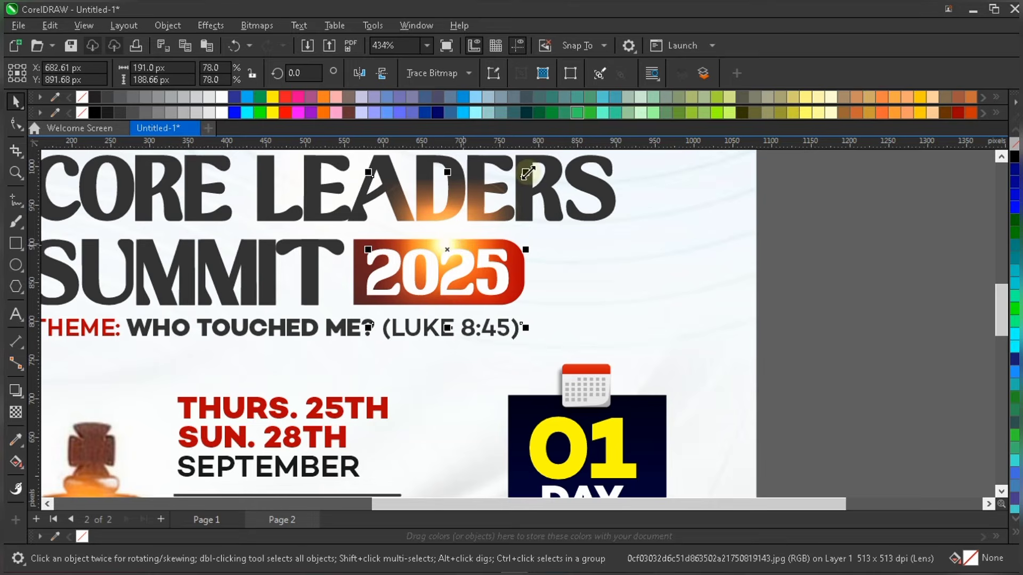
{"action": "left_click_drag", "start_coordinate": [528, 173], "coordinate": [507, 191]}
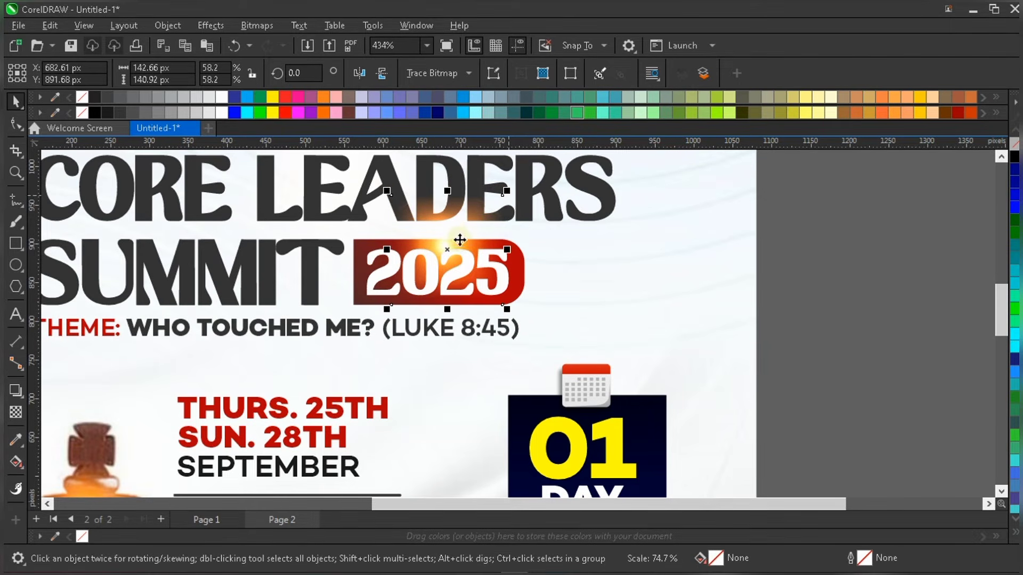
{"action": "left_click_drag", "start_coordinate": [476, 236], "coordinate": [538, 238]}
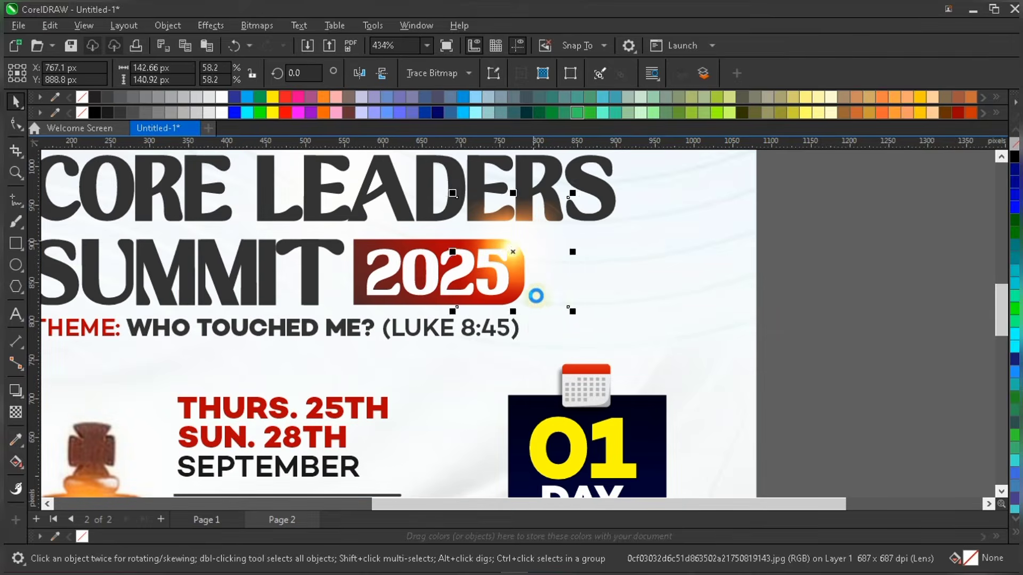
{"action": "scroll", "coordinate": [559, 419], "scroll_direction": "down", "scroll_amount": 2}
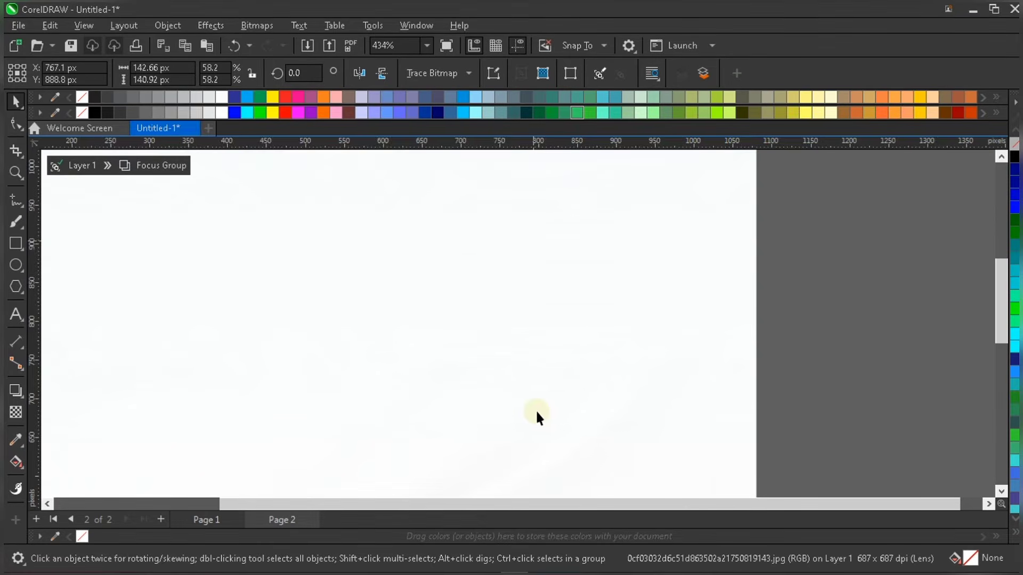
{"action": "scroll", "coordinate": [453, 387], "scroll_direction": "down", "scroll_amount": 1}
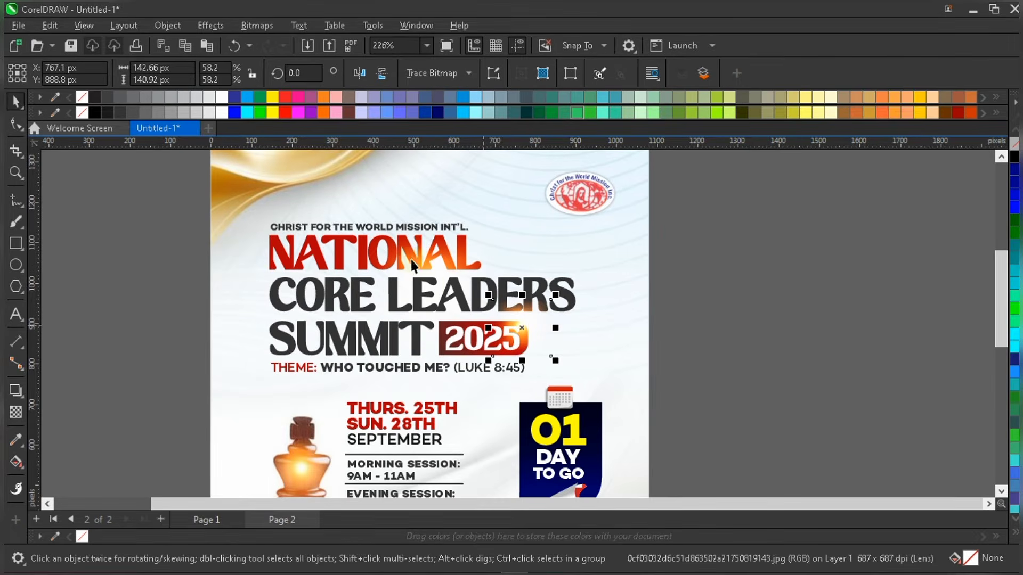
Delete the existing glow on the word NATIONAL, enlarge the pasted glow to about 353 × 348 px, and place it over the title.
{"action": "left_click", "coordinate": [421, 268]}
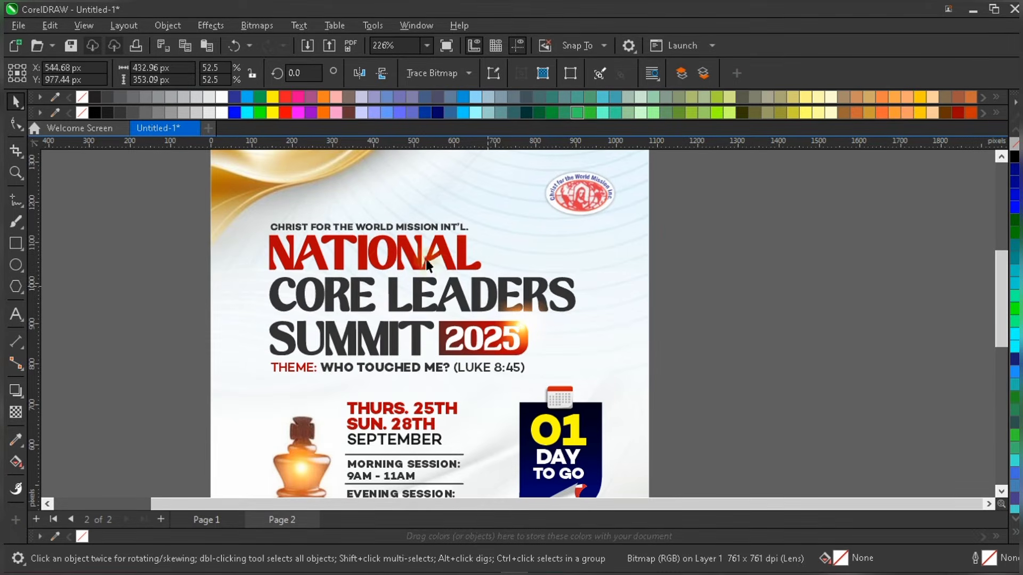
{"action": "left_click_drag", "start_coordinate": [529, 325], "coordinate": [820, 324]}
{"action": "left_click_drag", "start_coordinate": [776, 356], "coordinate": [674, 430]}
{"action": "left_click_drag", "start_coordinate": [751, 336], "coordinate": [391, 261]}
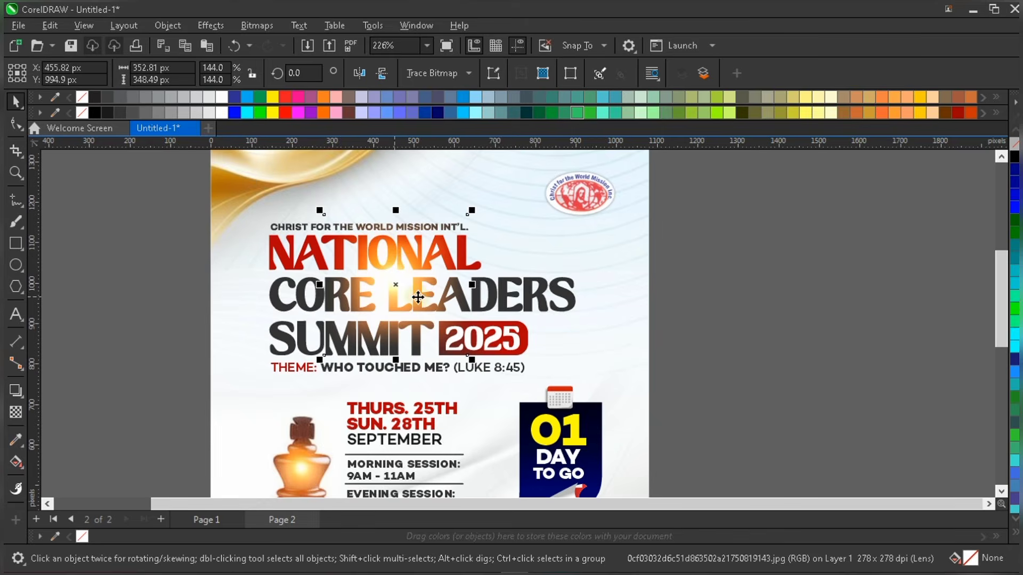
Reduce the glow to about 192 × 190 px and position it between the words NATIONAL and LEADERS.
{"action": "left_click_drag", "start_coordinate": [472, 209], "coordinate": [456, 227]}
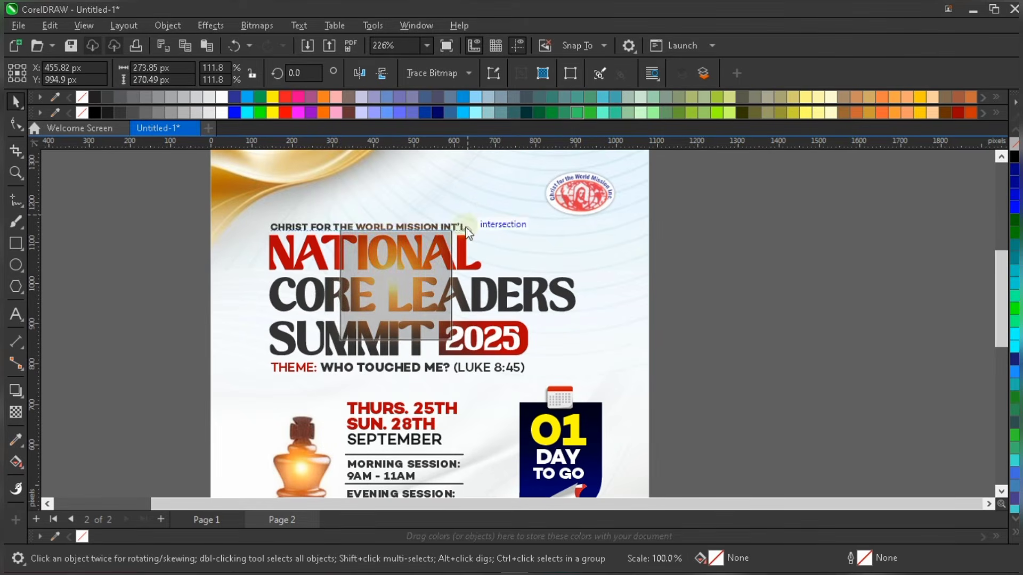
{"action": "left_click_drag", "start_coordinate": [384, 273], "coordinate": [430, 268]}
{"action": "left_click_drag", "start_coordinate": [452, 220], "coordinate": [431, 238]}
{"action": "left_click_drag", "start_coordinate": [400, 279], "coordinate": [432, 275]}
{"action": "scroll", "coordinate": [432, 275], "scroll_direction": "down", "scroll_amount": 1}
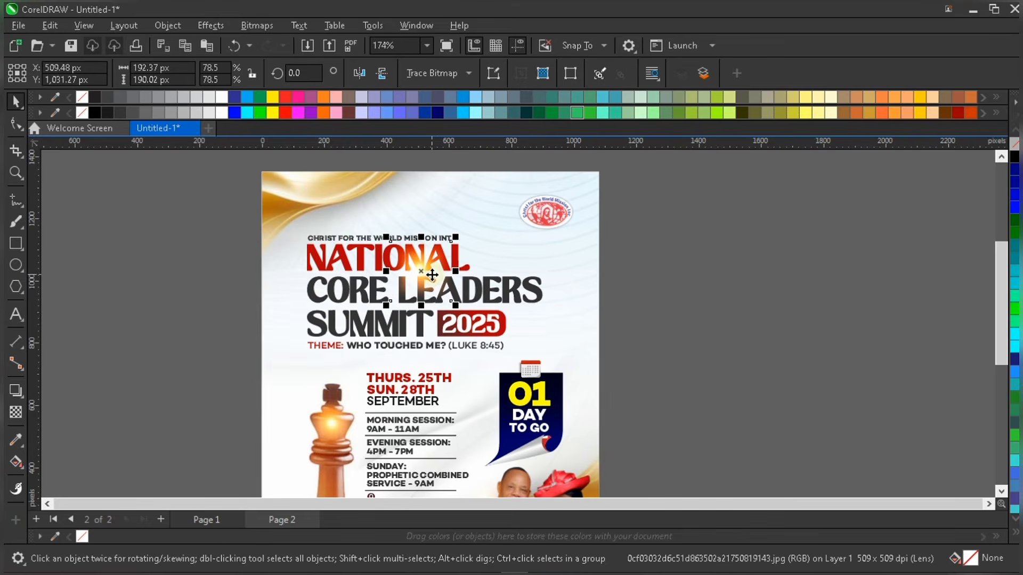
Move the glow off the flyer onto the dark pasteboard beside the page.
{"action": "left_click_drag", "start_coordinate": [427, 266], "coordinate": [568, 315]}
{"action": "left_click_drag", "start_coordinate": [652, 329], "coordinate": [669, 340]}
{"action": "scroll", "coordinate": [701, 349], "scroll_direction": "up", "scroll_amount": 1}
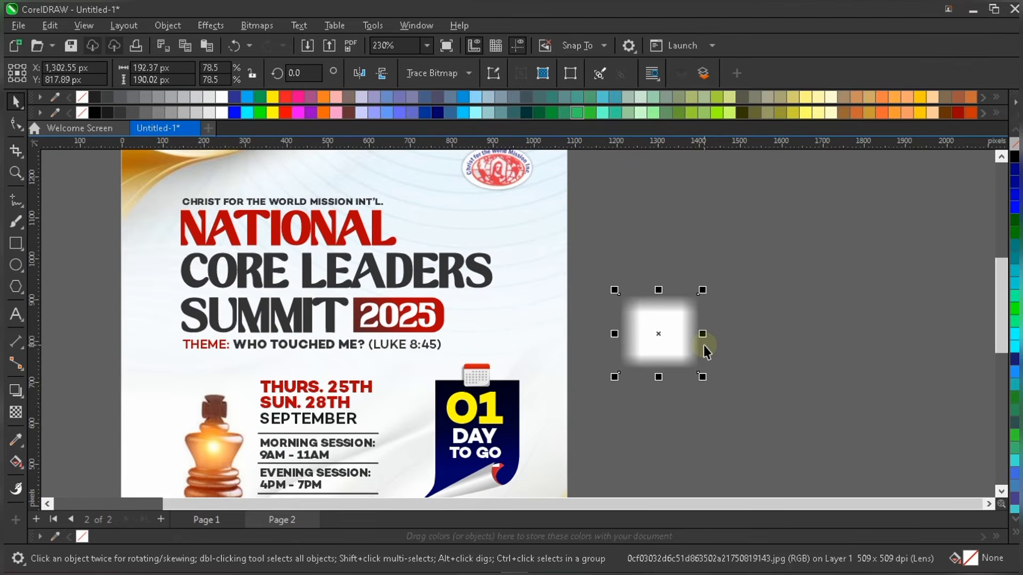
{"action": "scroll", "coordinate": [666, 334], "scroll_direction": "up", "scroll_amount": 1}
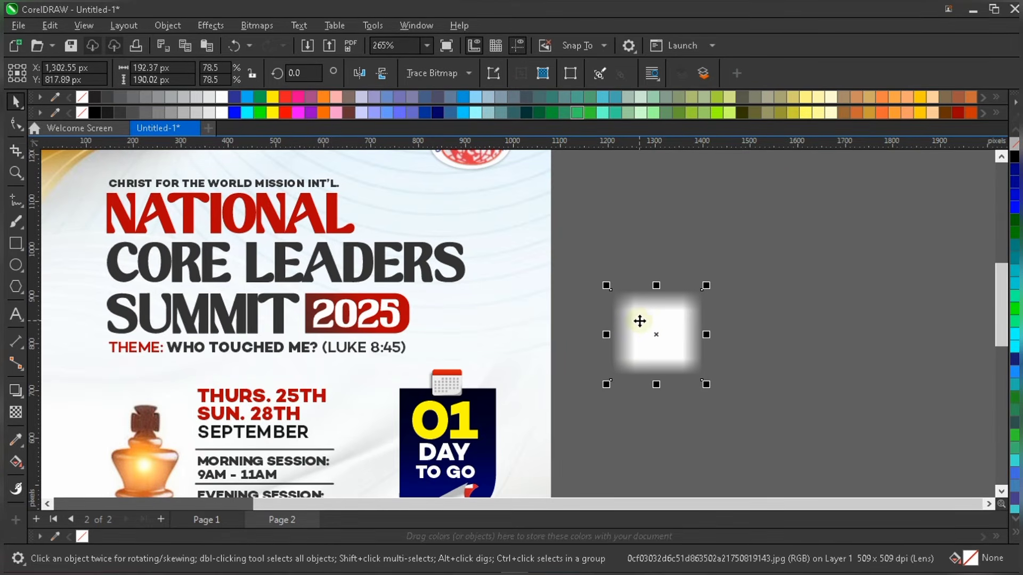
Move the glow back onto the title and position it near the upper-left corner of the 2025 badge, beneath LEADERS.
{"action": "left_click_drag", "start_coordinate": [659, 310], "coordinate": [411, 282]}
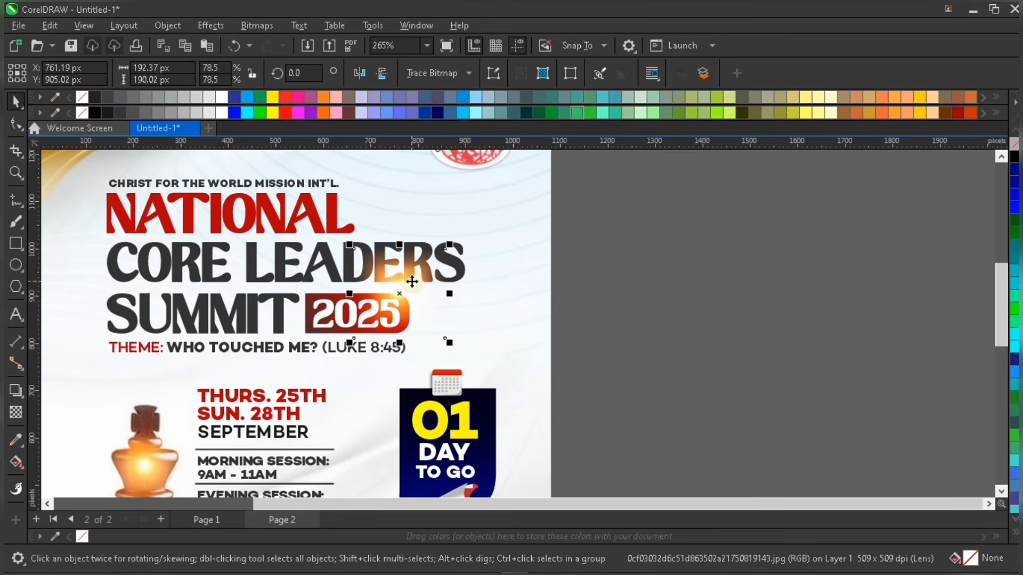
{"action": "scroll", "coordinate": [416, 279], "scroll_direction": "down", "scroll_amount": 1}
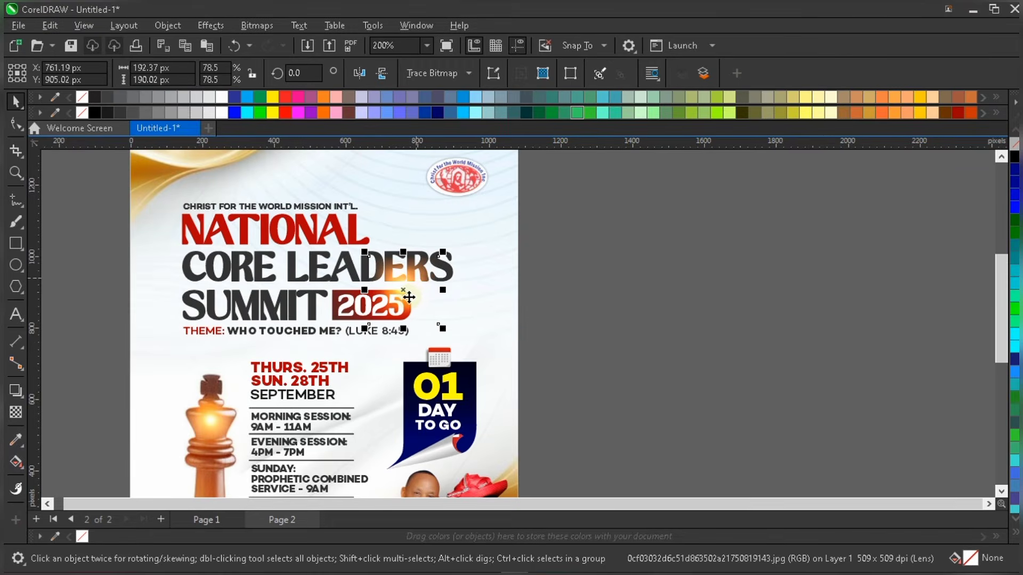
{"action": "scroll", "coordinate": [412, 295], "scroll_direction": "down", "scroll_amount": 1}
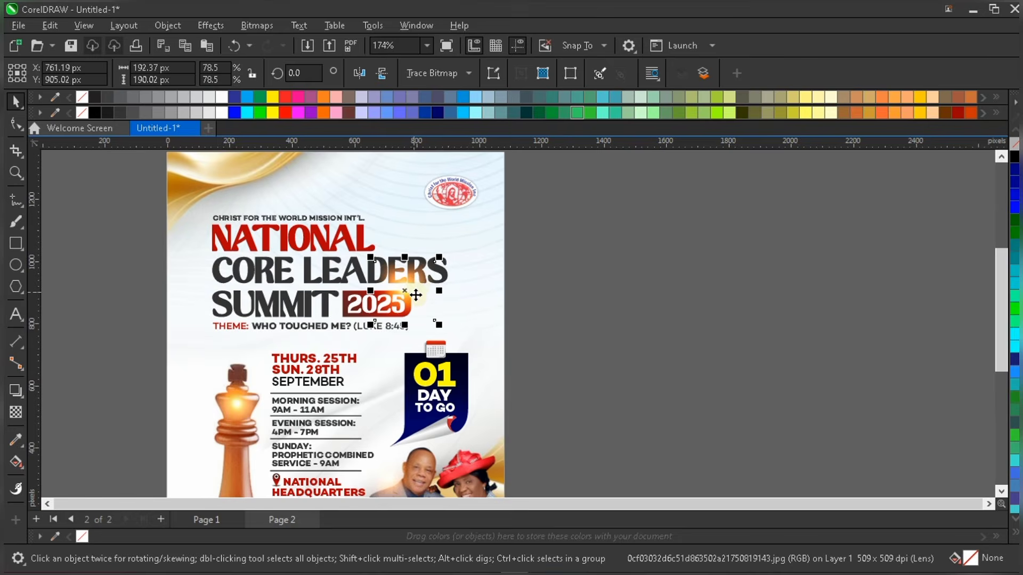
{"action": "left_click_drag", "start_coordinate": [318, 319], "coordinate": [363, 287]}
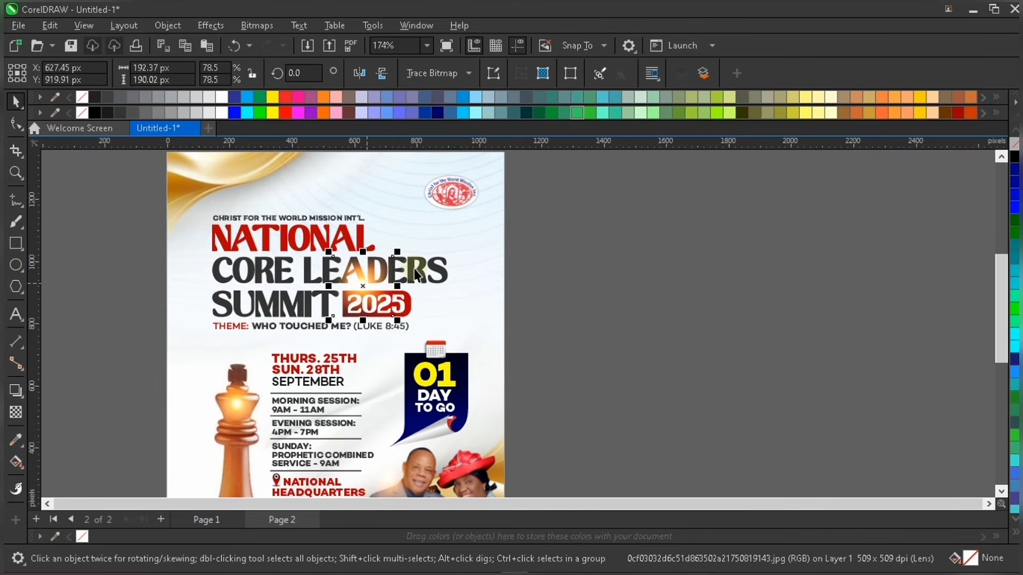
Move the glow on the chess king's head off the page onto the pasteboard and back onto the king's head.
{"action": "scroll", "coordinate": [416, 275], "scroll_direction": "down", "scroll_amount": 1}
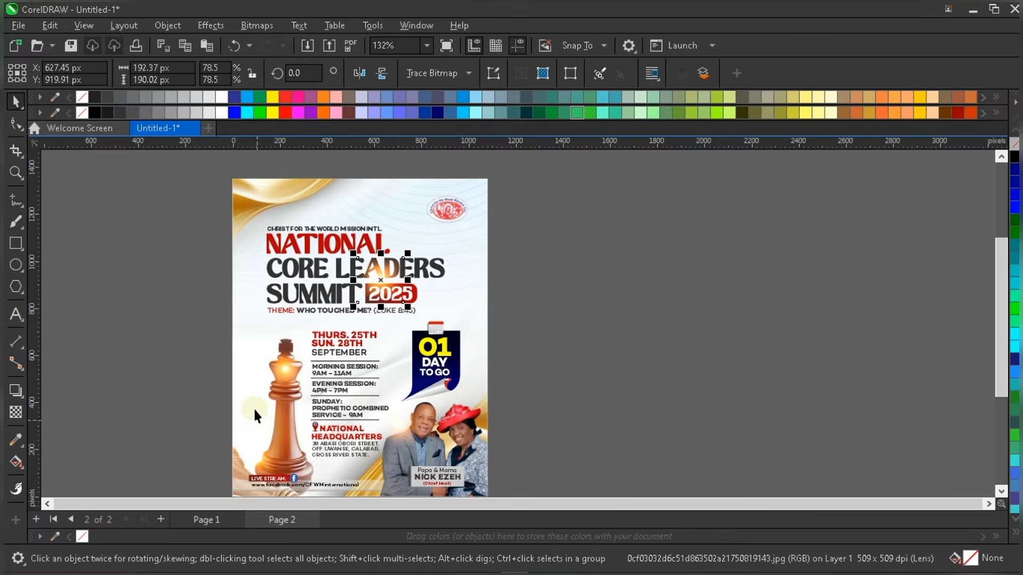
{"action": "key", "text": "F4"}
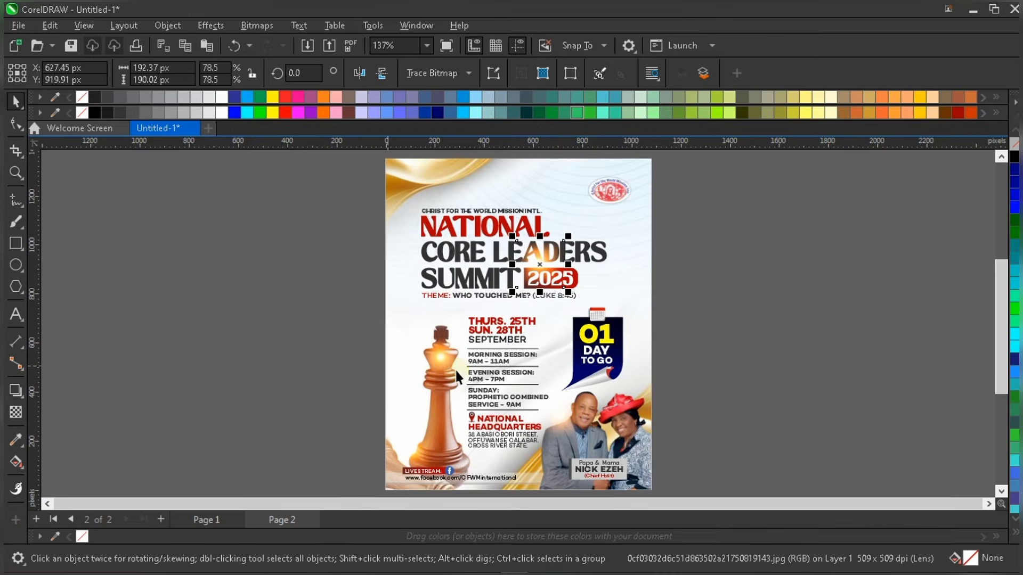
{"action": "scroll", "coordinate": [462, 359], "scroll_direction": "up", "scroll_amount": 1}
{"action": "scroll", "coordinate": [423, 351], "scroll_direction": "up", "scroll_amount": 1}
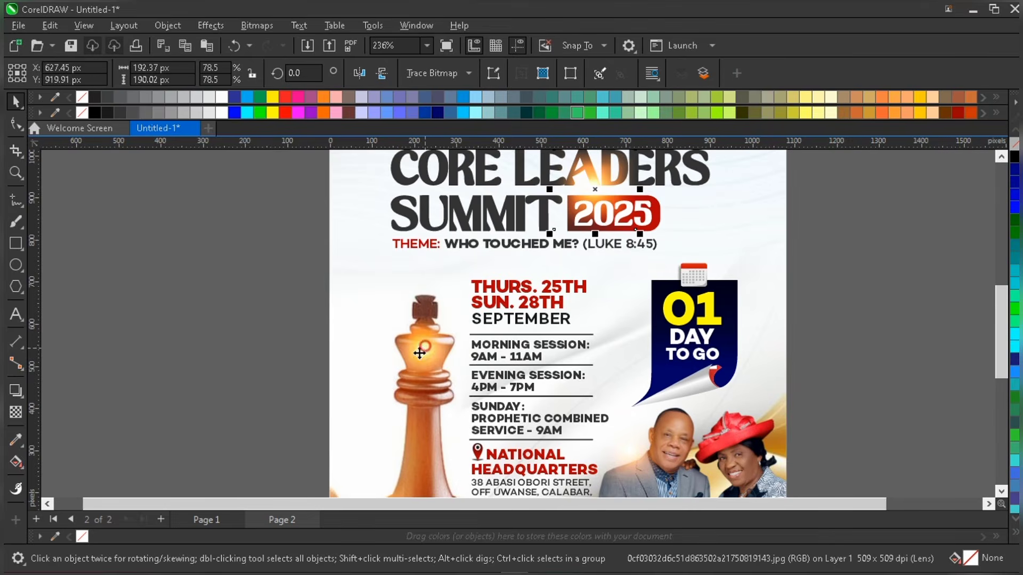
{"action": "left_click_drag", "start_coordinate": [419, 354], "coordinate": [243, 355]}
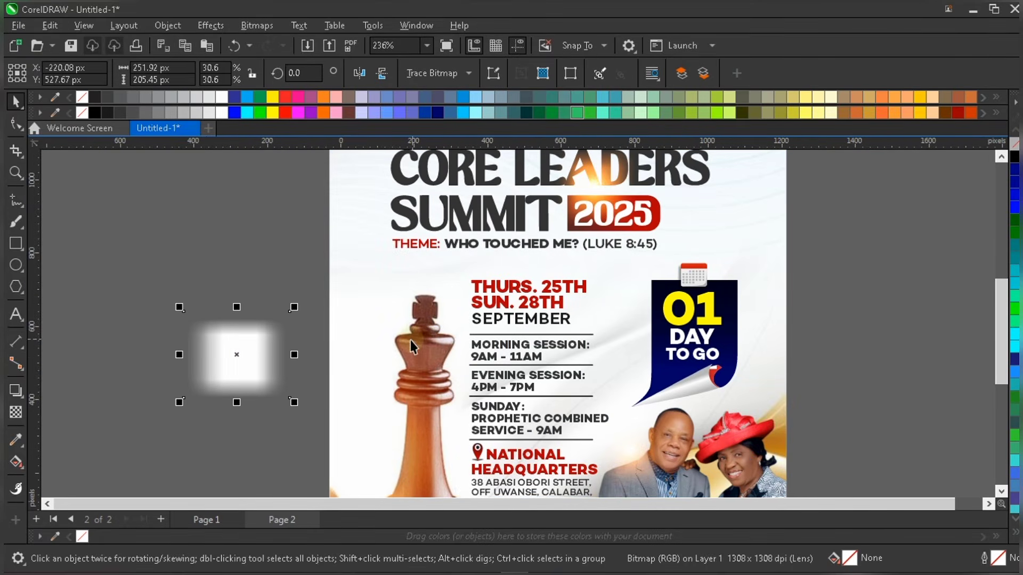
{"action": "scroll", "coordinate": [270, 349], "scroll_direction": "down", "scroll_amount": 1}
{"action": "left_click_drag", "start_coordinate": [272, 349], "coordinate": [415, 345]}
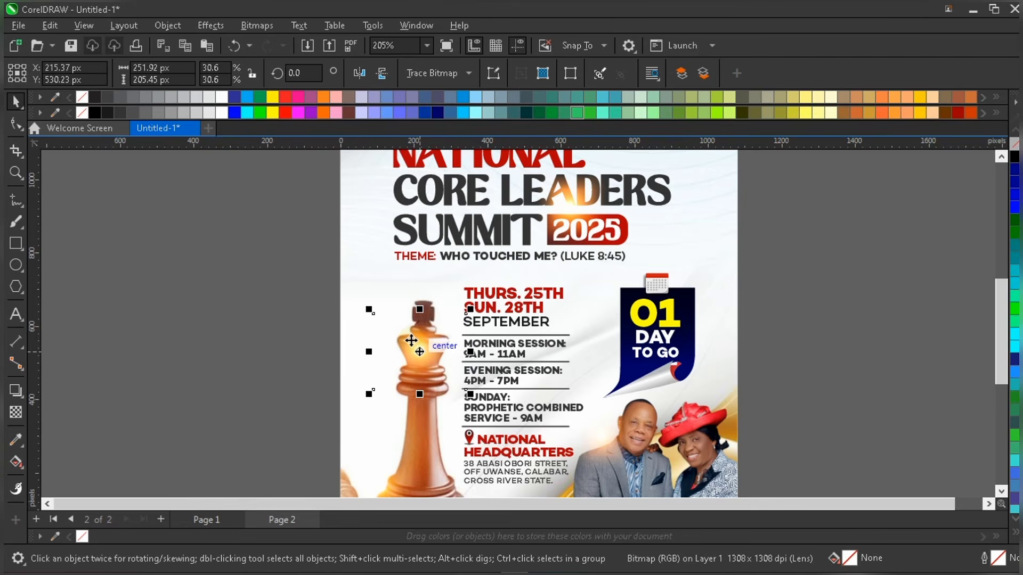
{"action": "scroll", "coordinate": [602, 356], "scroll_direction": "down", "scroll_amount": 2}
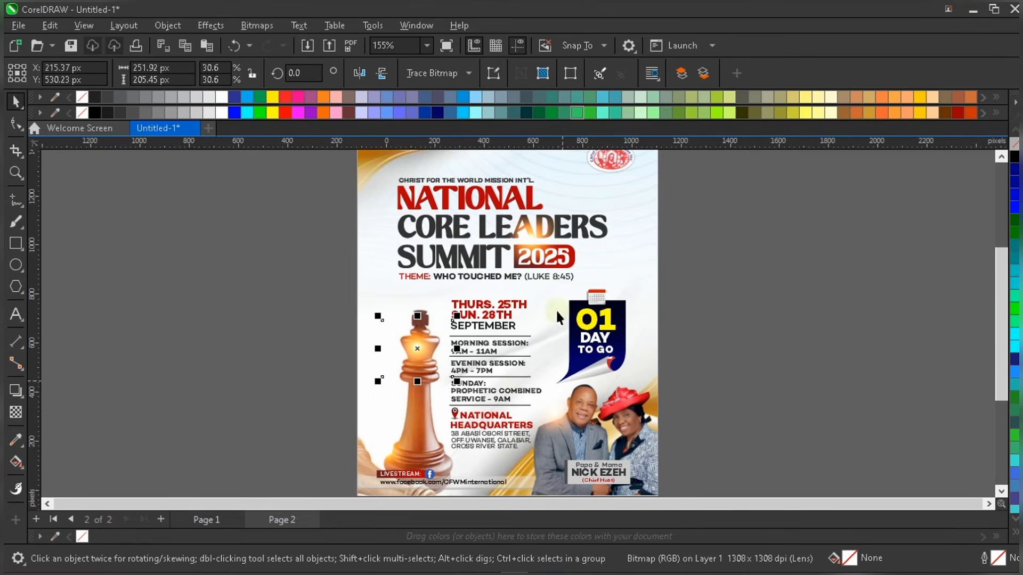
Try moving the glow at the chess king's base to the flyer's lower-left edge, and undo the move.
{"action": "key", "text": "F4"}
{"action": "key", "text": "z"}
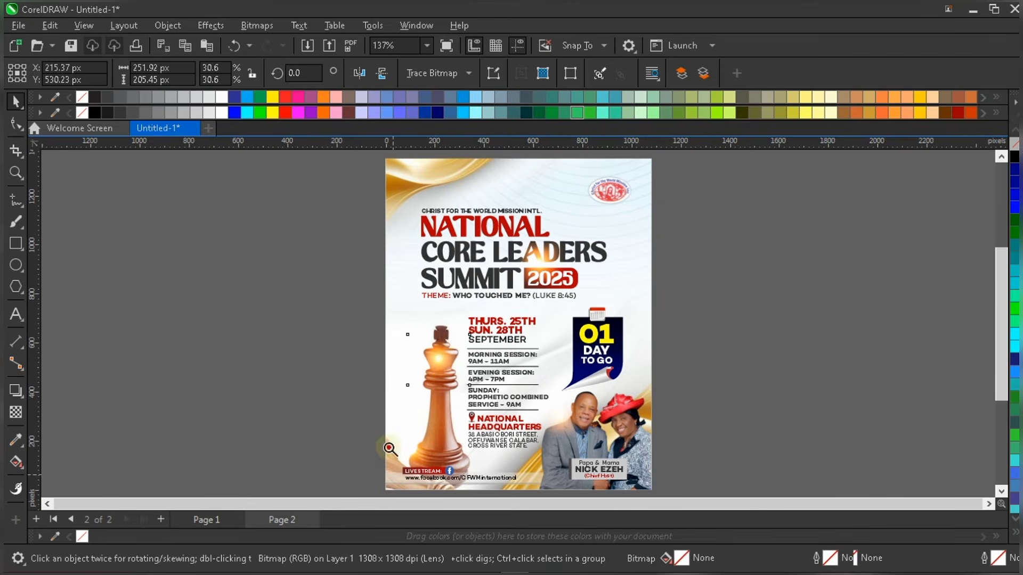
{"action": "left_click_drag", "start_coordinate": [378, 443], "coordinate": [469, 469]}
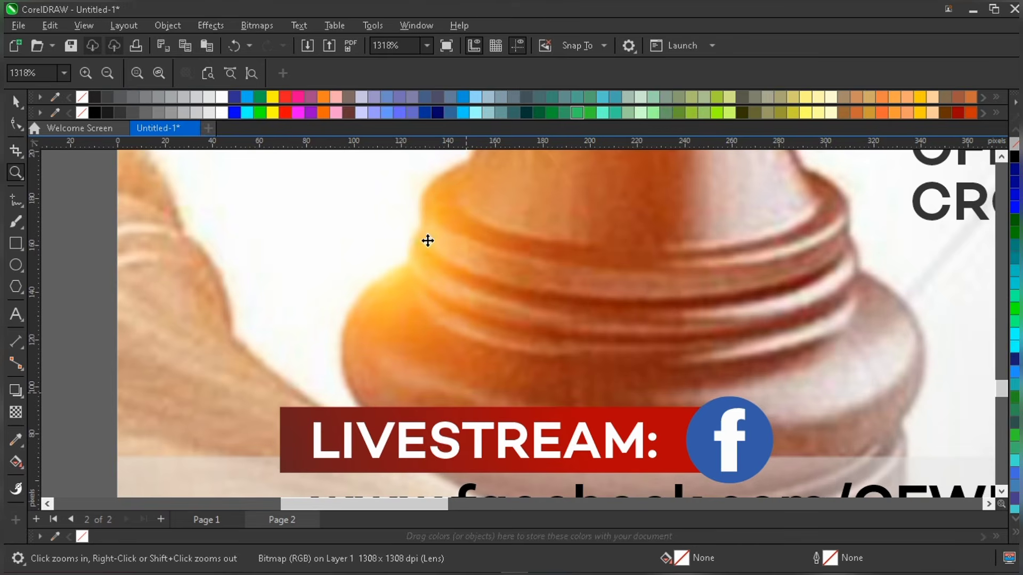
{"action": "key", "text": "space"}
{"action": "left_click_drag", "start_coordinate": [425, 233], "coordinate": [288, 286]}
{"action": "scroll", "coordinate": [333, 435], "scroll_direction": "down", "scroll_amount": 1}
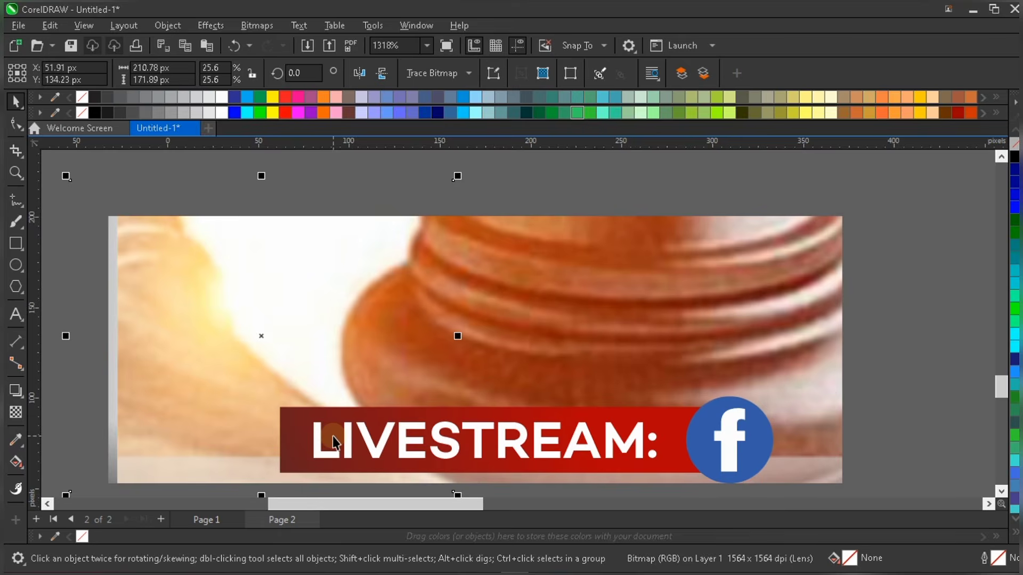
{"action": "scroll", "coordinate": [332, 436], "scroll_direction": "down", "scroll_amount": 1}
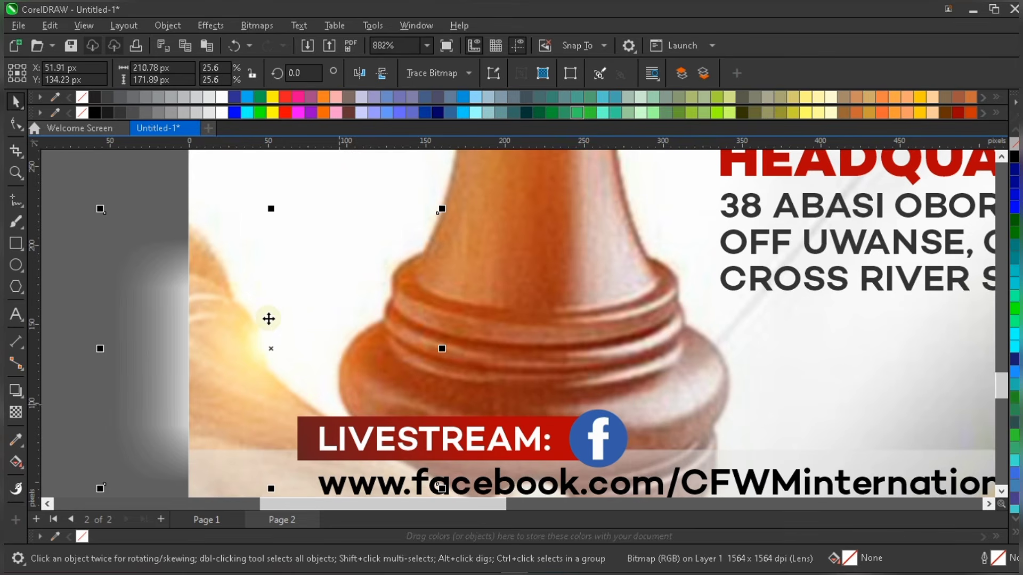
{"action": "key", "text": "ctrl+z"}
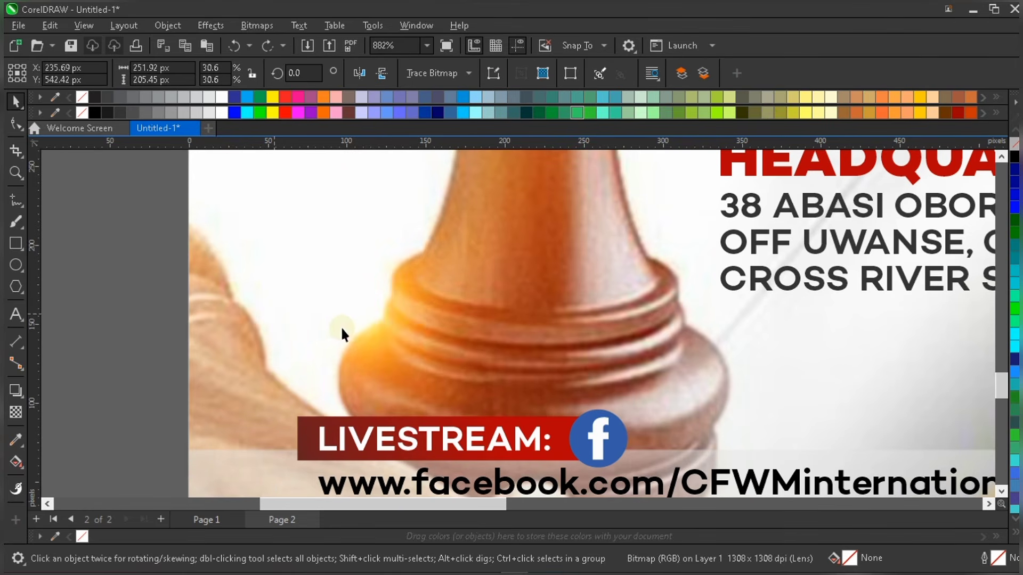
{"action": "key", "text": "F4"}
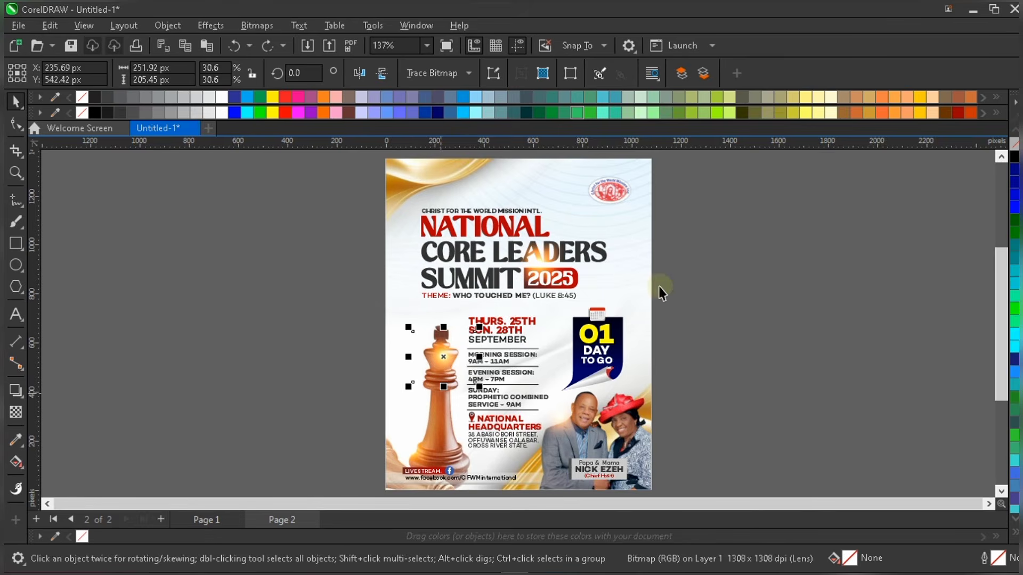
Reduce the title glow to about 136 × 135 px and position it over the upper-right corner of the 2025 badge.
{"action": "key", "text": "z"}
{"action": "left_click_drag", "start_coordinate": [317, 167], "coordinate": [691, 347]}
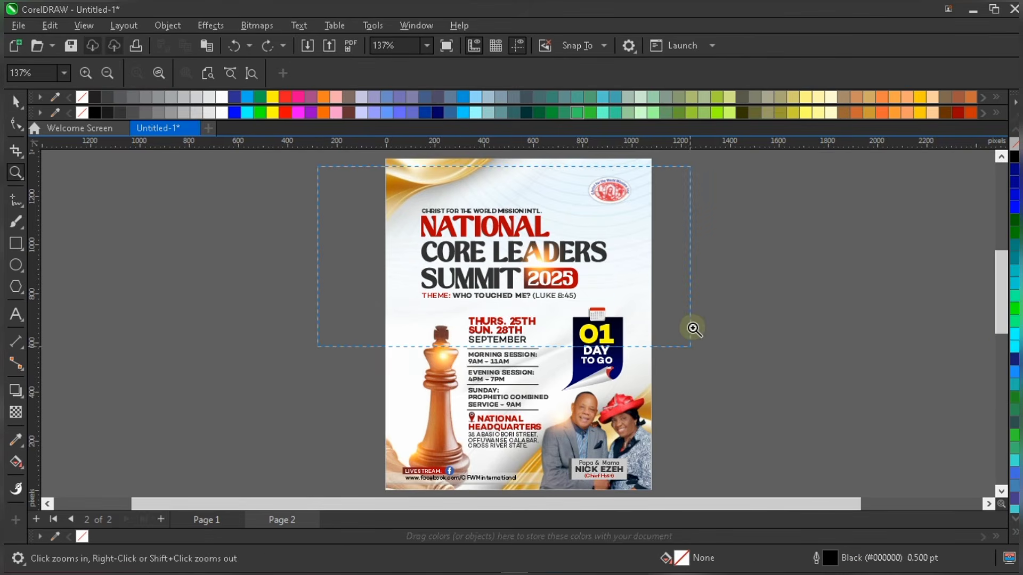
{"action": "key", "text": "space"}
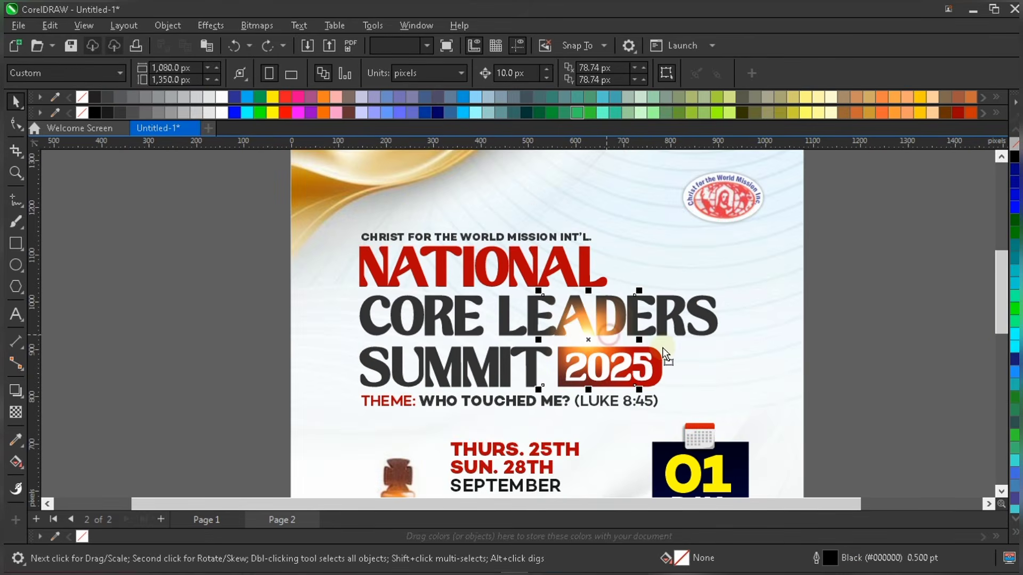
{"action": "left_click", "coordinate": [659, 341]}
{"action": "mouse_move", "coordinate": [679, 337]}
{"action": "left_mouse_down"}
{"action": "mouse_move", "coordinate": [706, 306]}
{"action": "mouse_move", "coordinate": [659, 343]}
{"action": "left_mouse_up"}
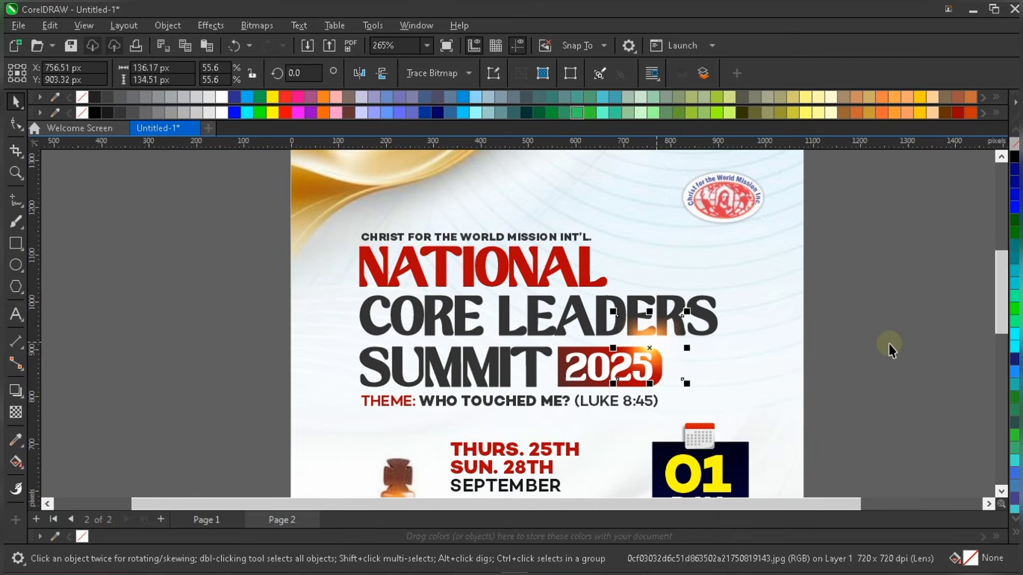
{"action": "left_click", "coordinate": [814, 336]}
{"action": "key", "text": "shift+F4"}
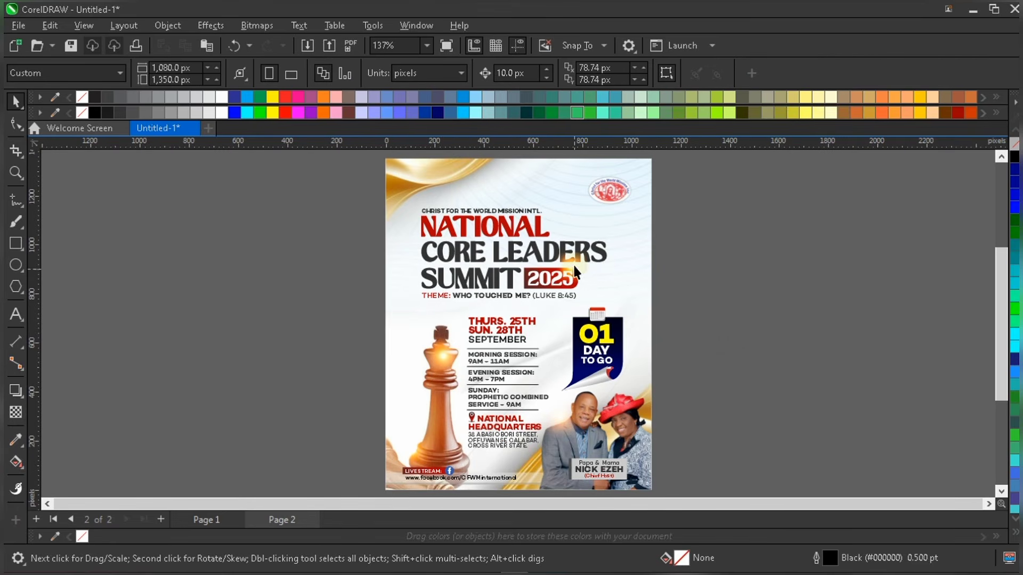
Duplicate the badge glow, enlarge the copy to about 150 × 148 px, and place it between the words NATIONAL and LEADERS.
{"action": "left_click_drag", "start_coordinate": [573, 263], "coordinate": [507, 238]}
{"action": "scroll", "coordinate": [515, 232], "scroll_direction": "up", "scroll_amount": 2}
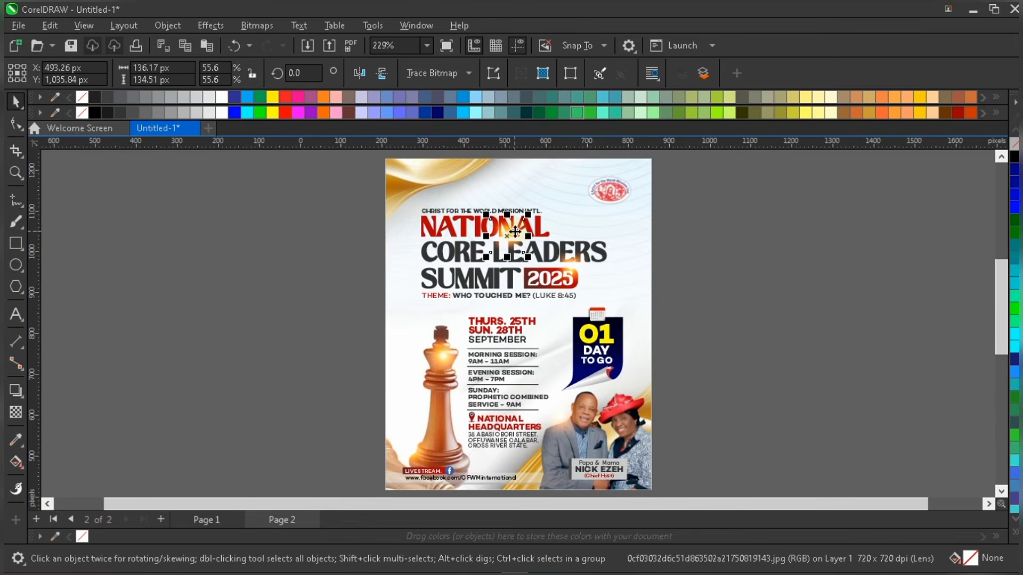
{"action": "left_click_drag", "start_coordinate": [506, 238], "coordinate": [547, 267]}
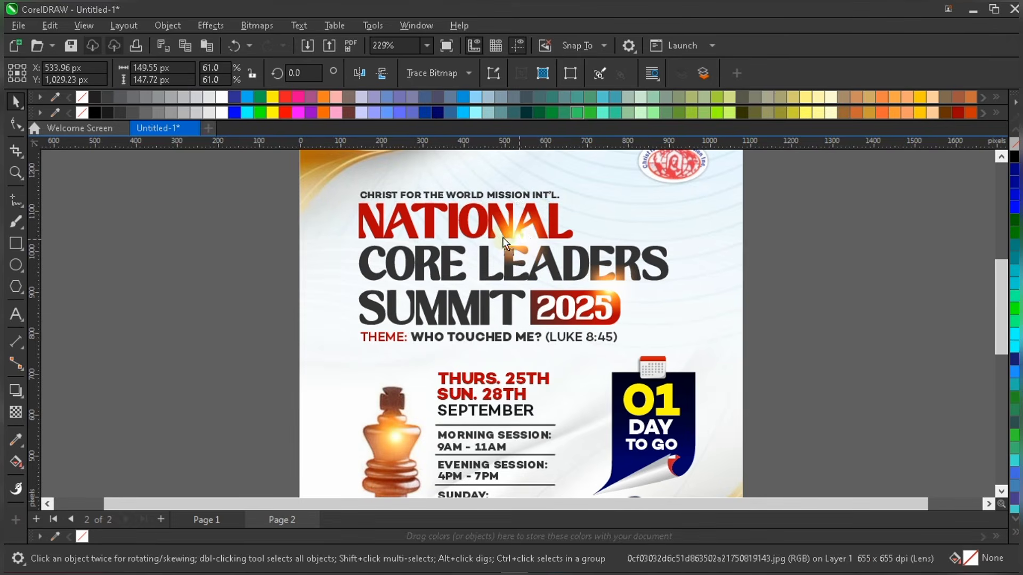
{"action": "left_click_drag", "start_coordinate": [523, 237], "coordinate": [501, 238]}
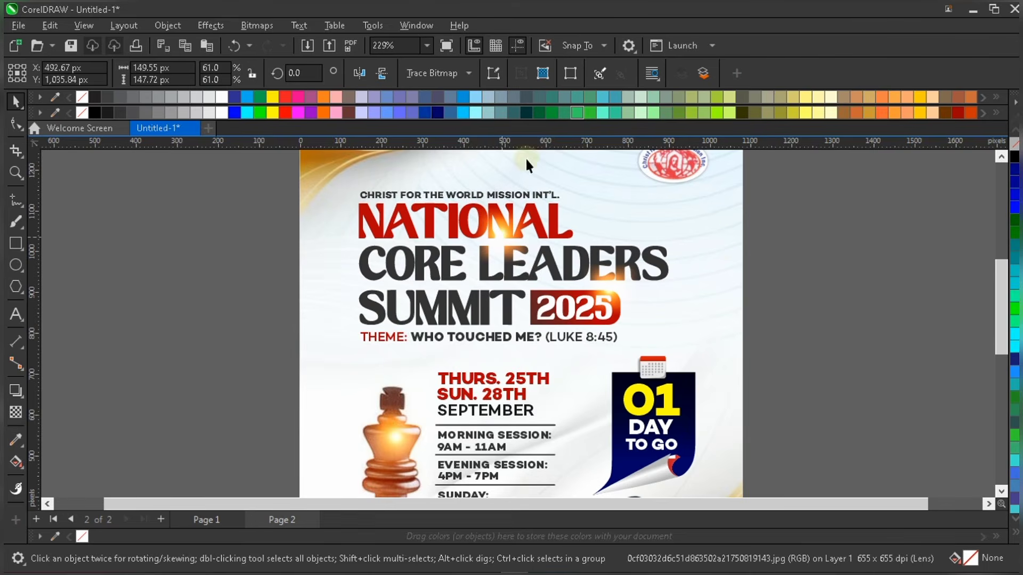
{"action": "left_click", "coordinate": [787, 244]}
{"action": "key", "text": "shift+F4"}
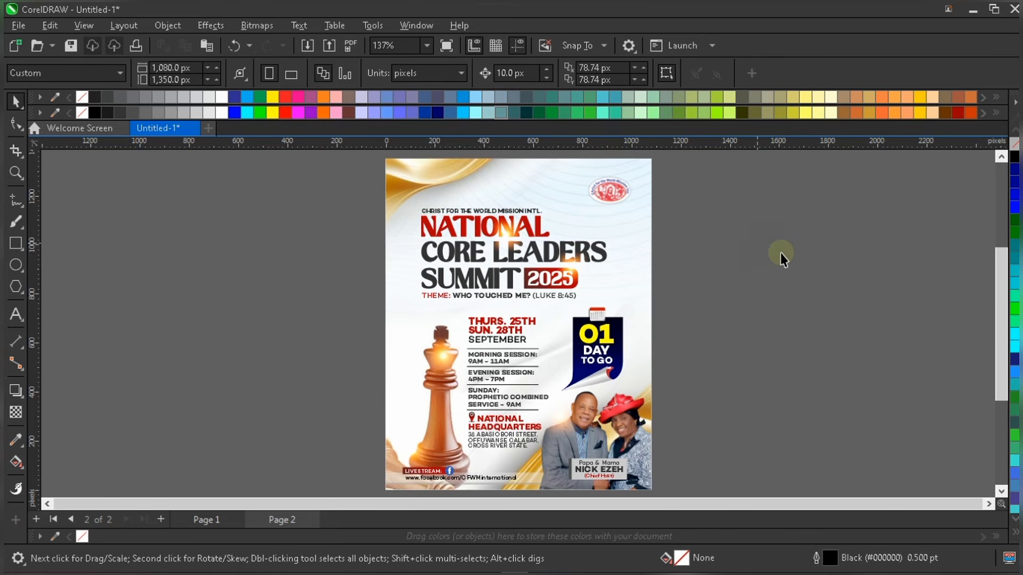
{"action": "right_click", "coordinate": [780, 253]}
{"action": "key", "text": "Escape"}
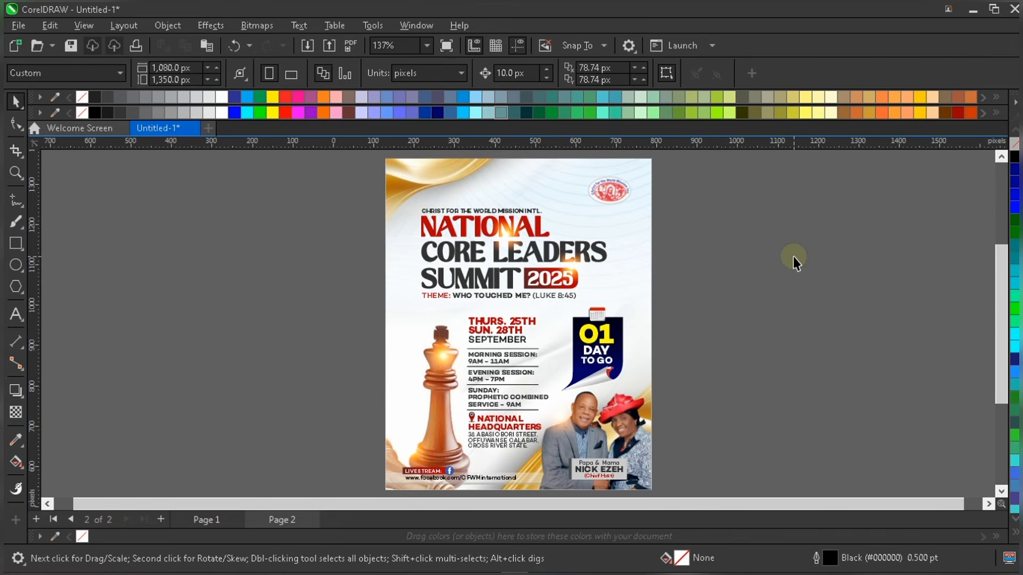
{"action": "key", "text": "F9"}
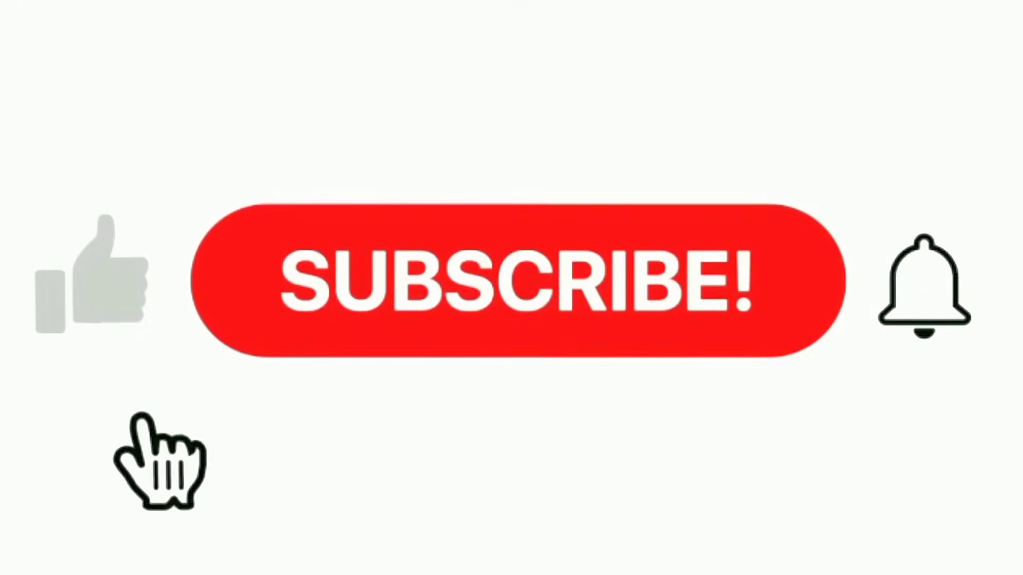